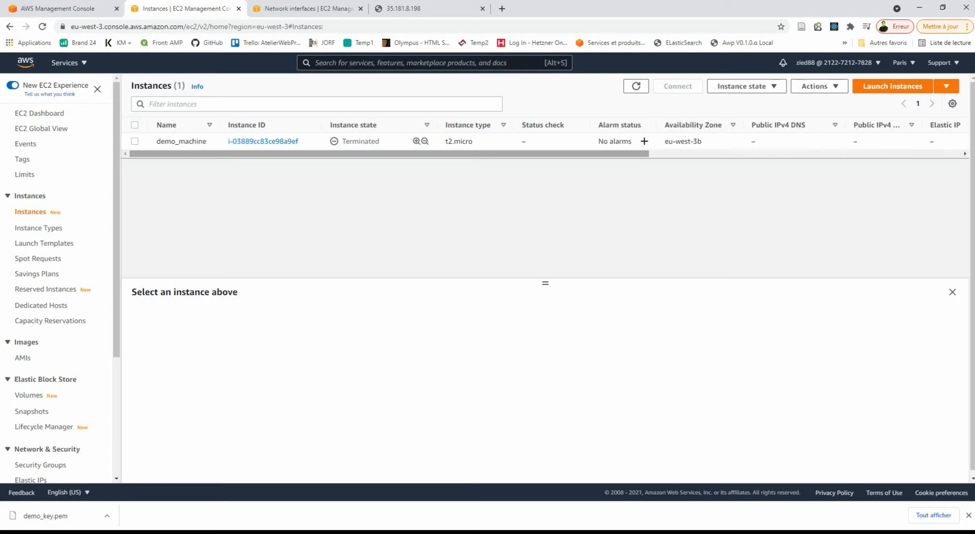
# - Find the IAM service, open its list of roles and start creating a new role
pyautogui.click(68, 62)
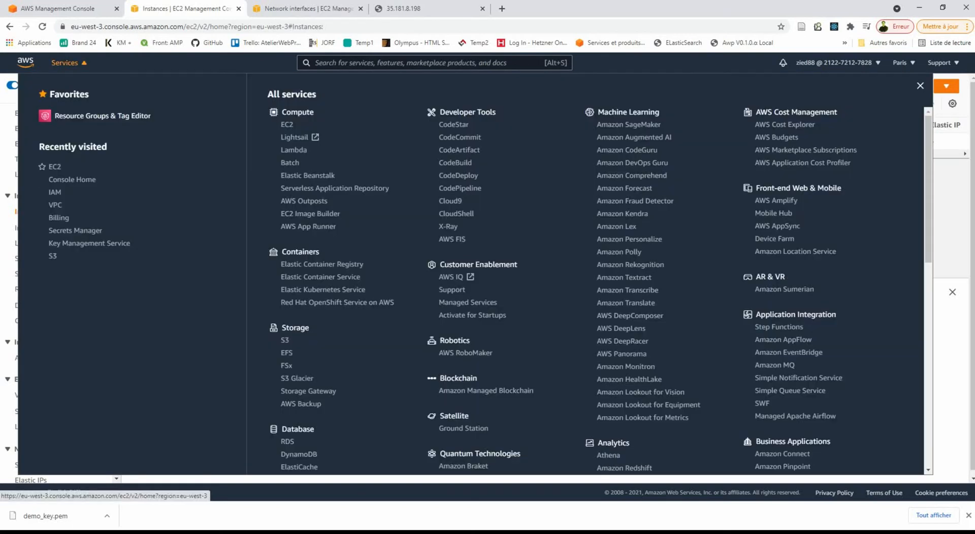
pyautogui.click(376, 63)
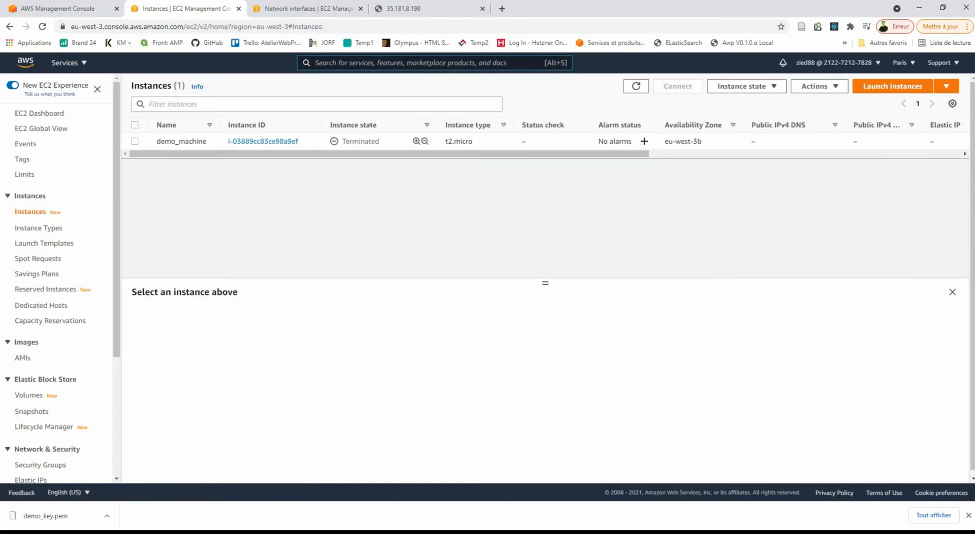
pyautogui.write('r')
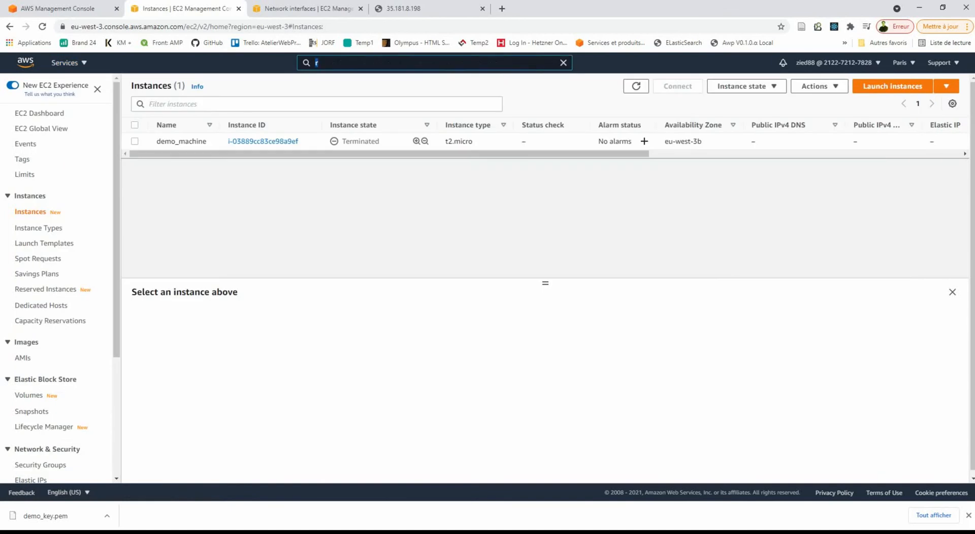
pyautogui.write('AM')
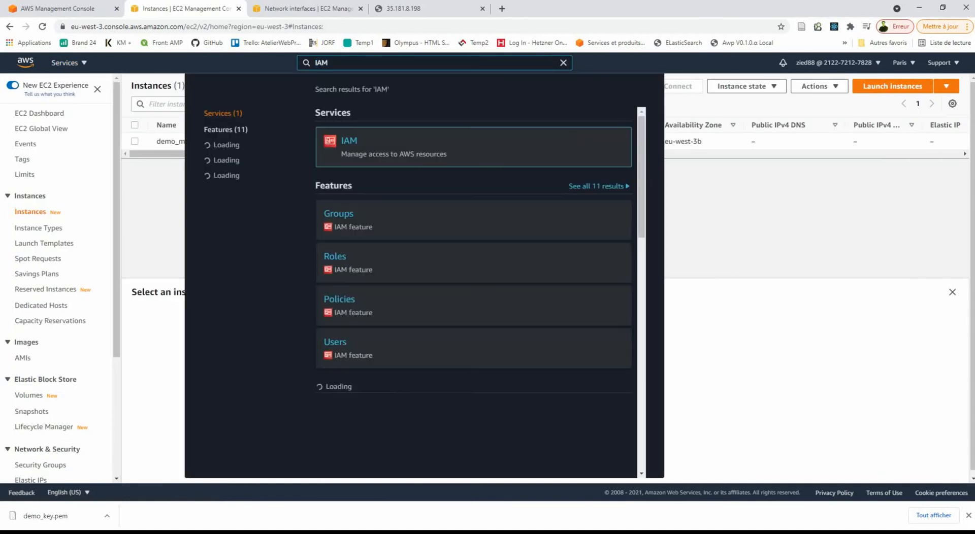
pyautogui.press('Return')
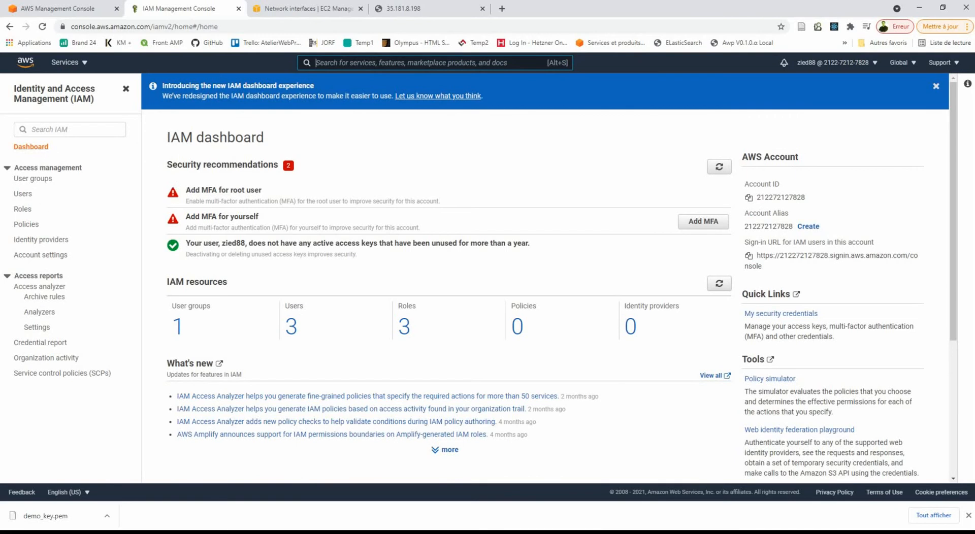
pyautogui.click(22, 208)
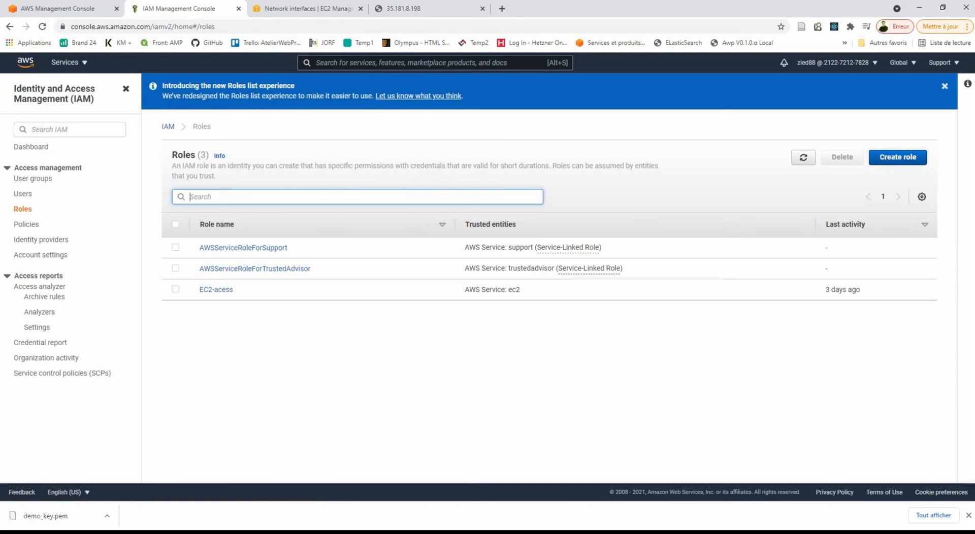
pyautogui.click(898, 157)
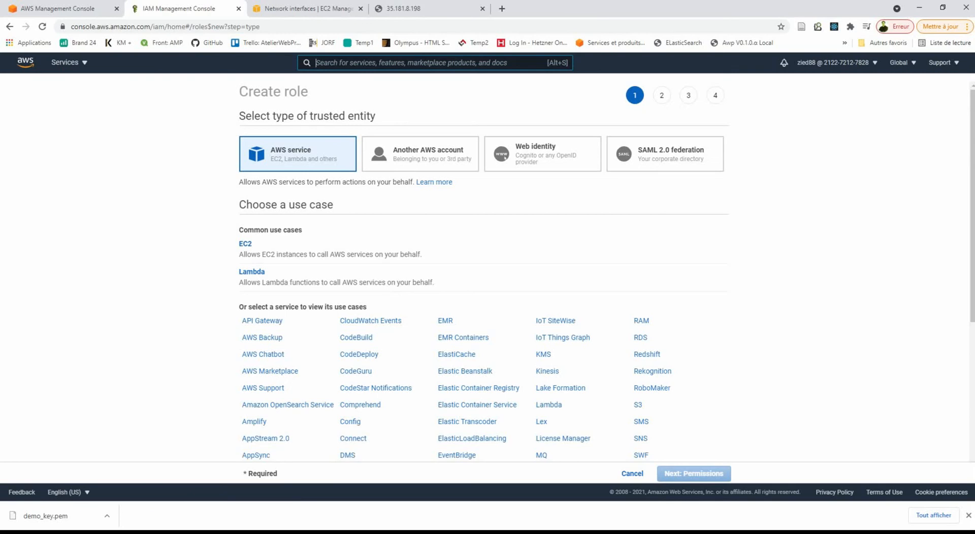
pyautogui.write('acc')
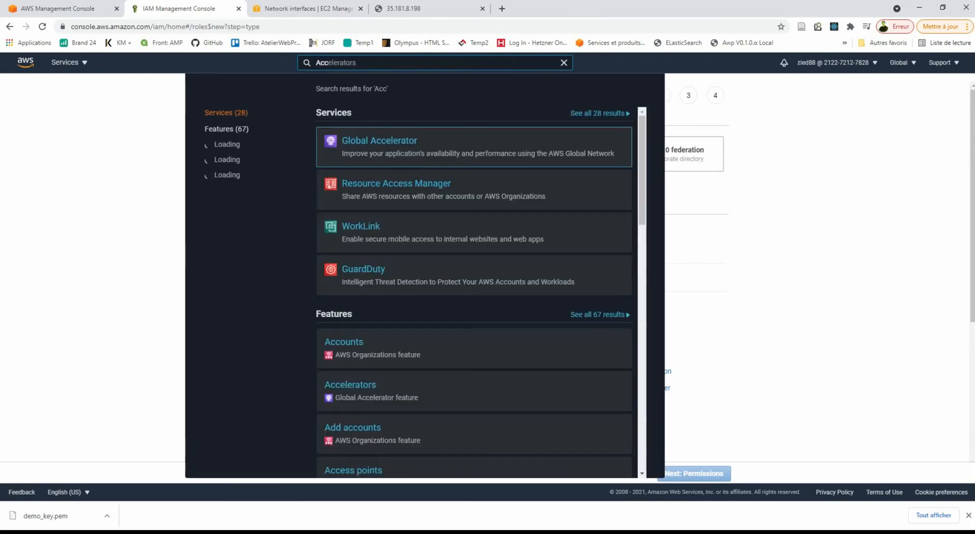
pyautogui.press('BackSpace')
pyautogui.press('BackSpace')
pyautogui.press('BackSpace')
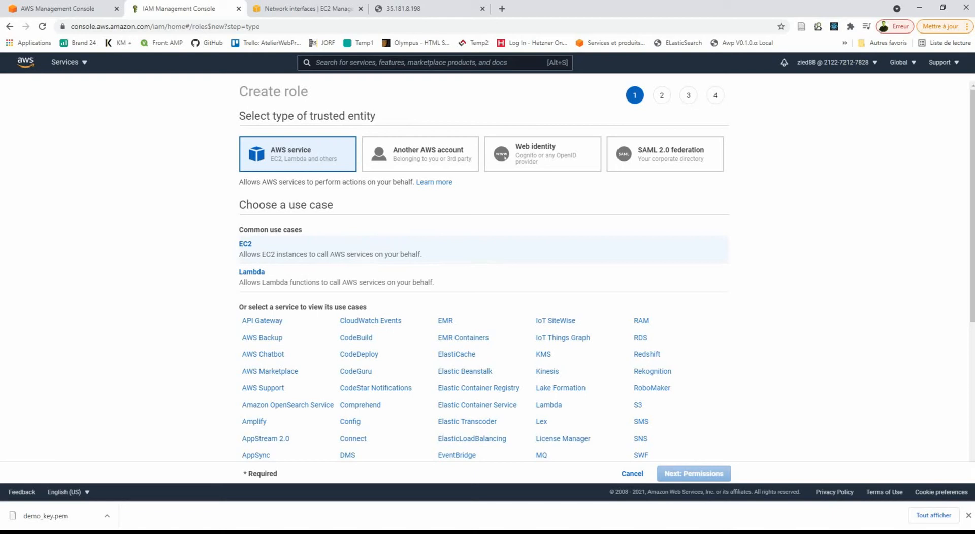
# - Choose EC2 as the role's use case and attach the IAMReadOnlyAccess permissions policy to it
pyautogui.click(245, 245)
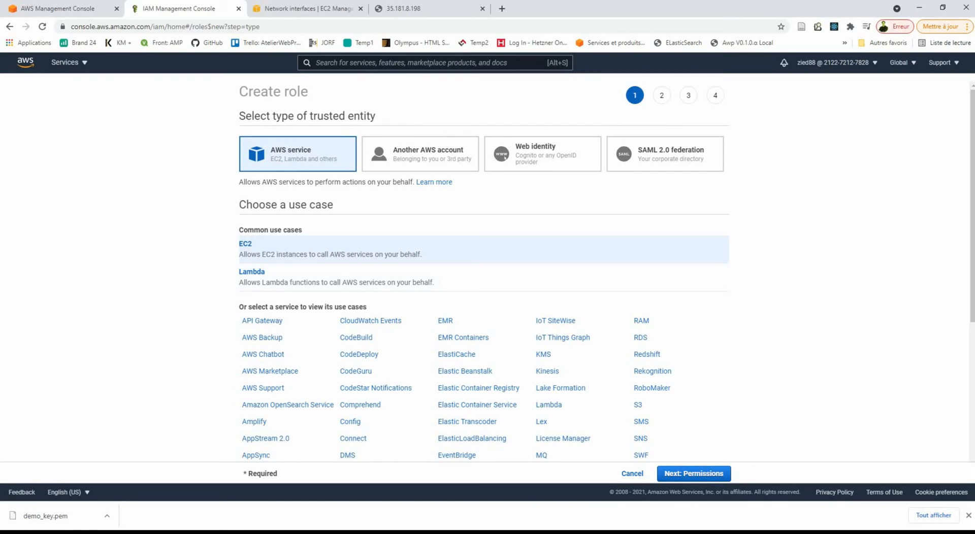
pyautogui.click(694, 474)
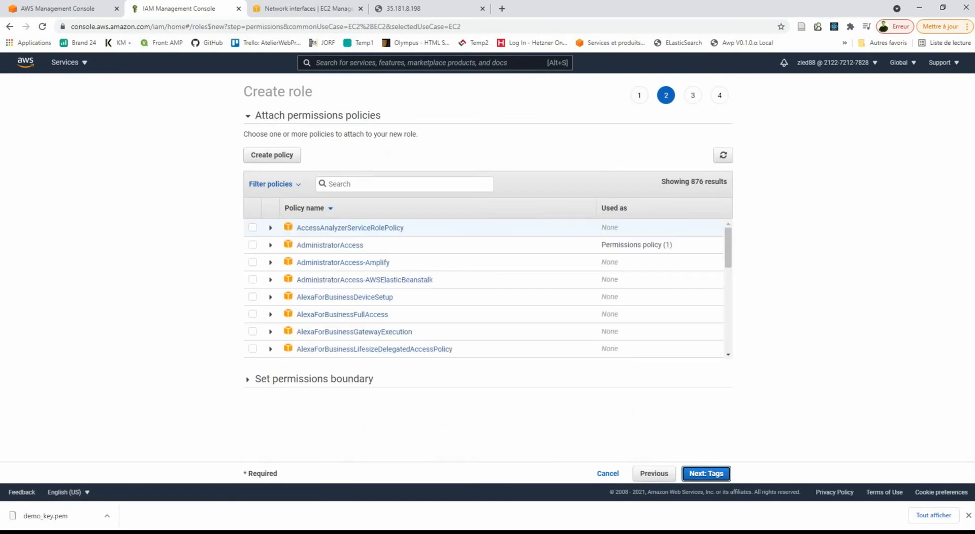
pyautogui.click(372, 184)
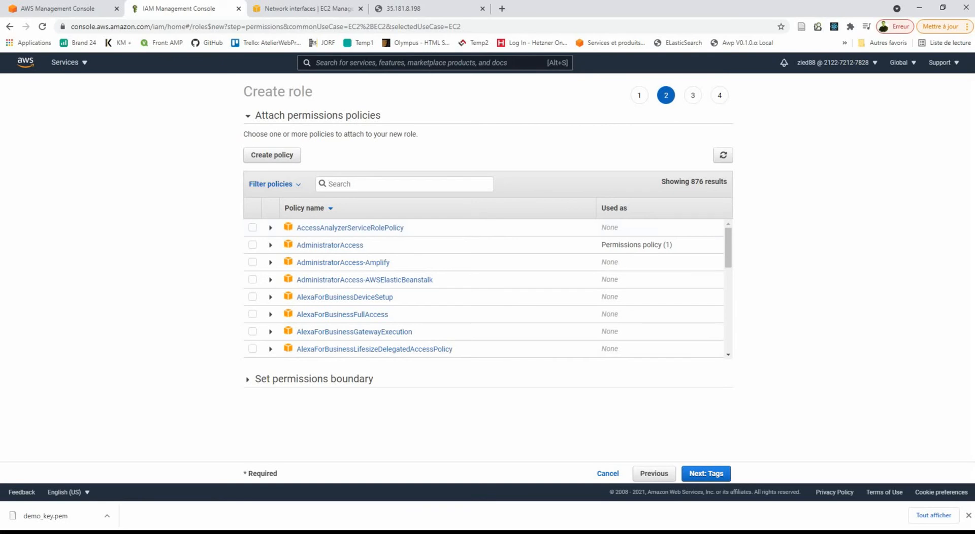
pyautogui.write('iam')
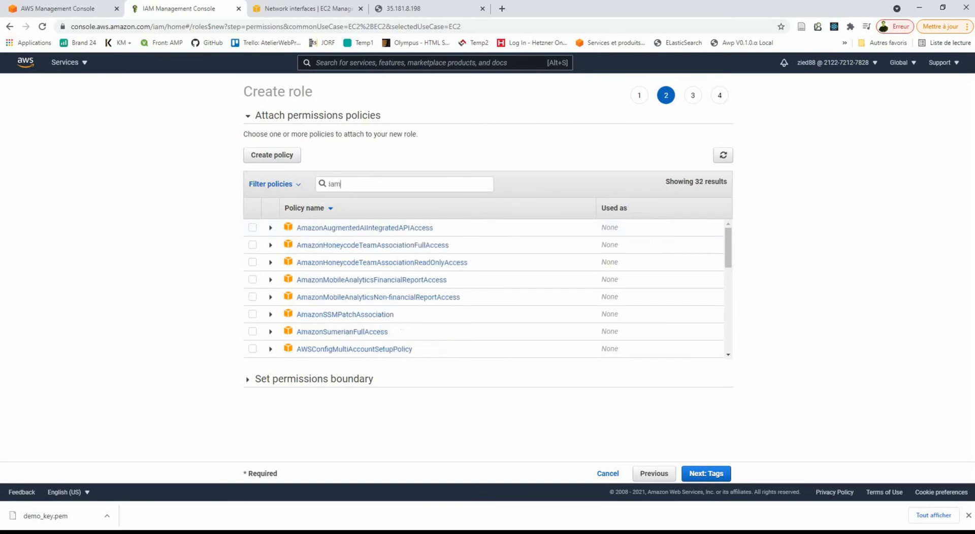
pyautogui.write('rea')
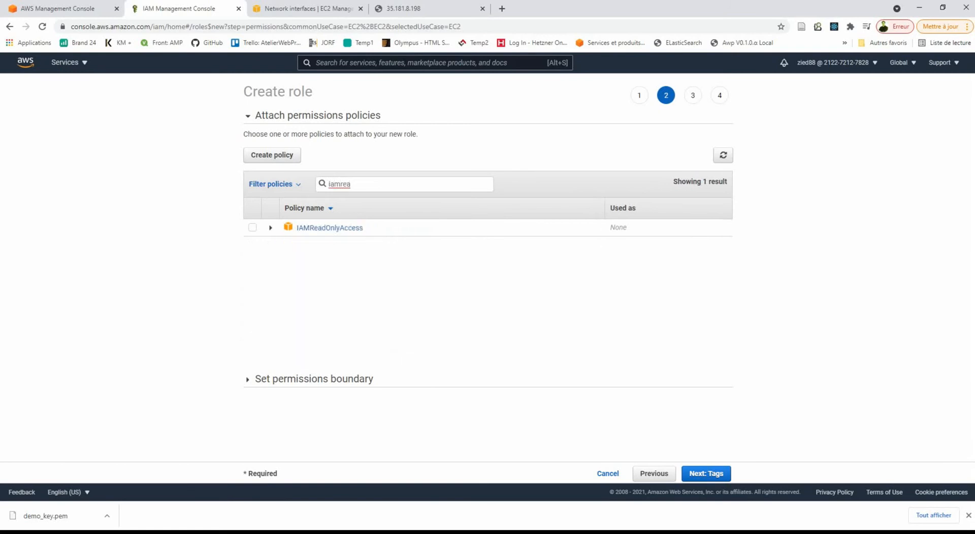
pyautogui.click(252, 227)
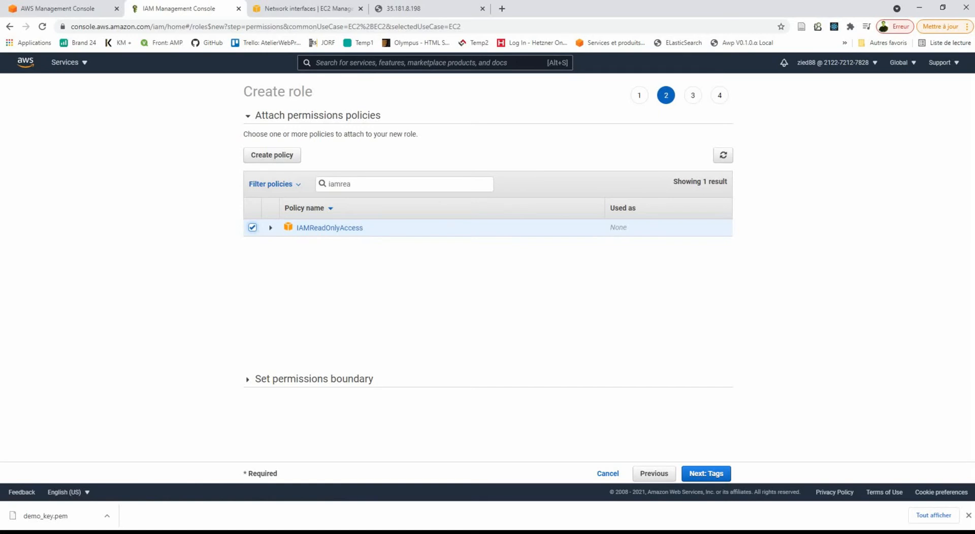
pyautogui.click(271, 228)
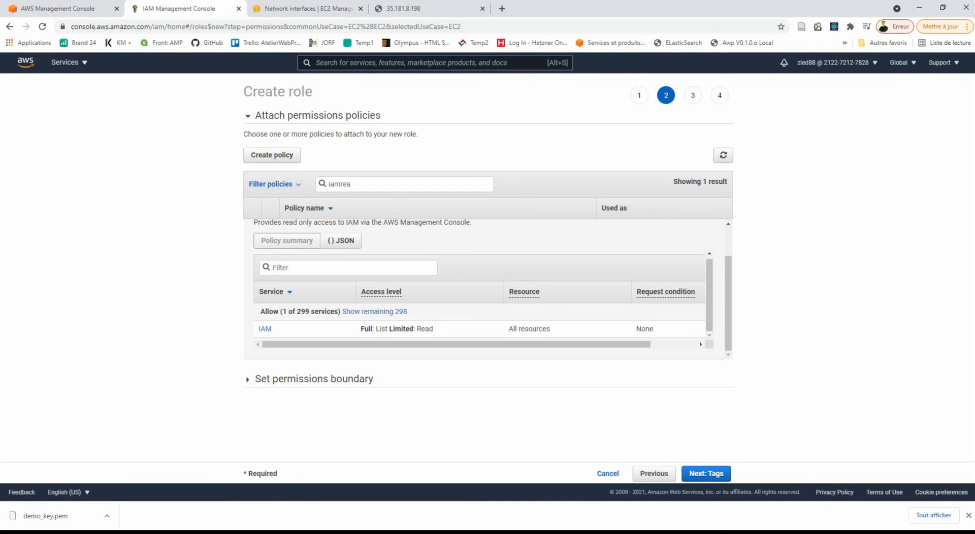
pyautogui.click(706, 473)
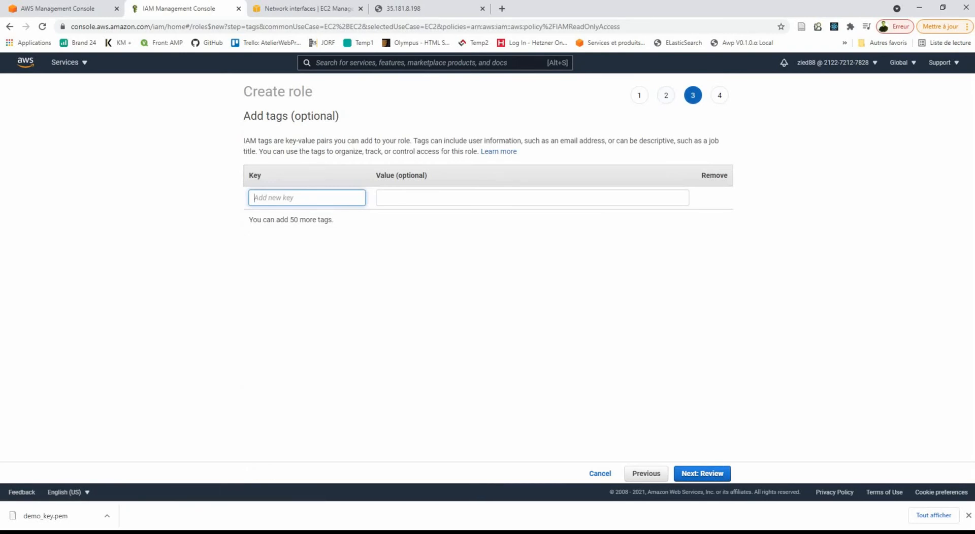
# - Add a tag to the role with key ec2-permission and value read_only_user, and proceed to the review
pyautogui.write('e')
pyautogui.press('BackSpace')
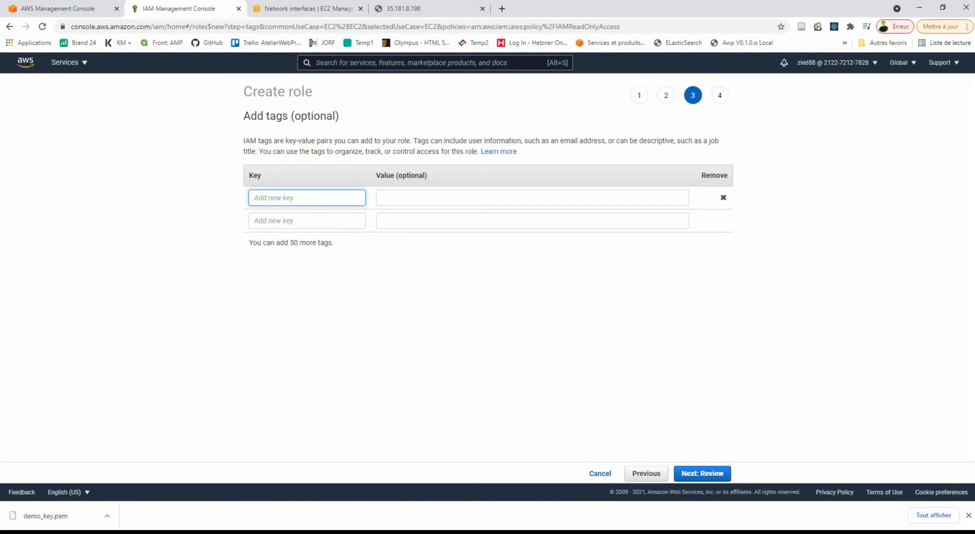
pyautogui.write('ec2-permission')
pyautogui.press('Tab')
pyautogui.write('read')
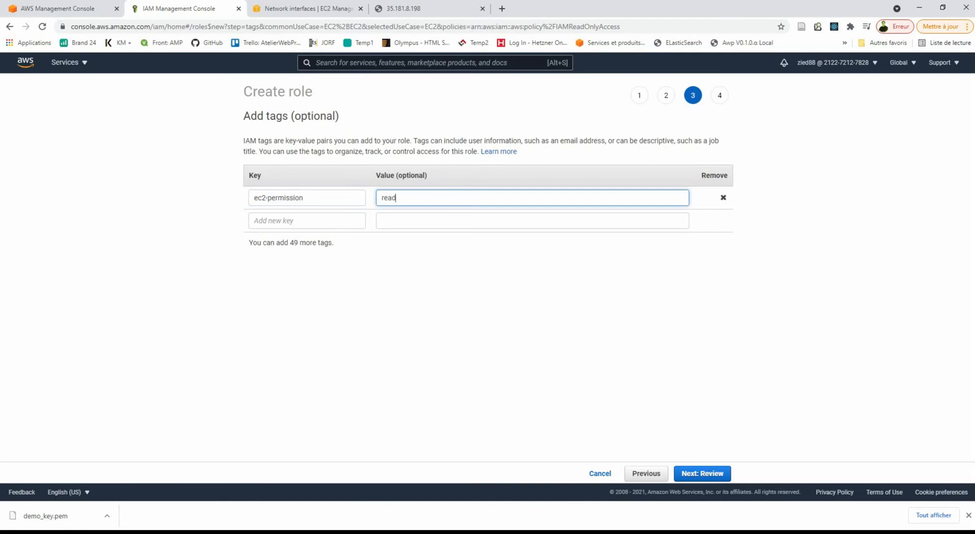
pyautogui.write('_only_user')
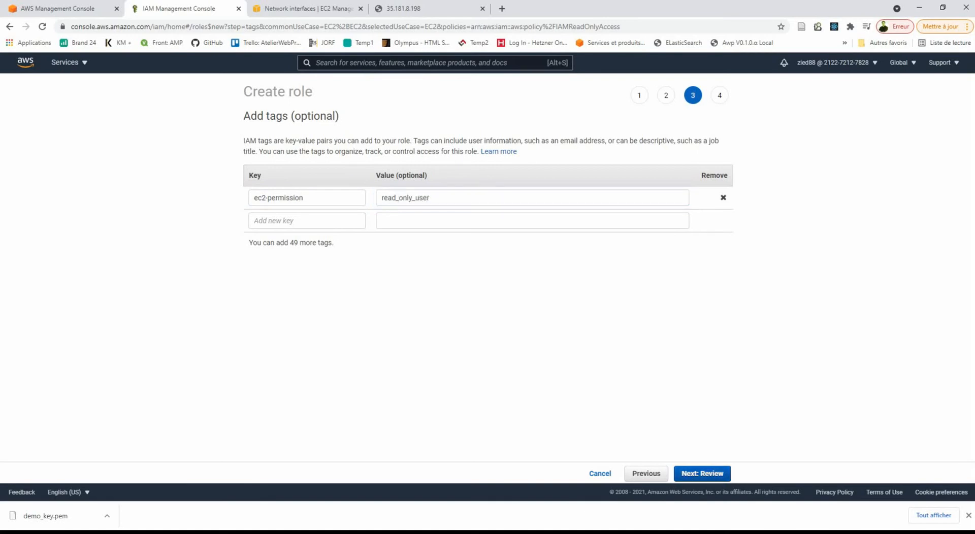
pyautogui.click(703, 474)
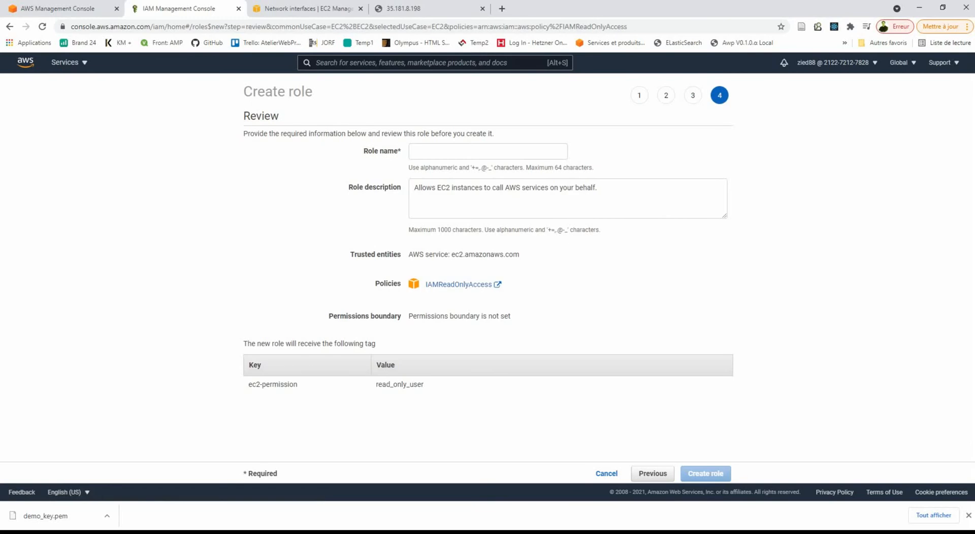
# - Name the role read_user_role and create it
pyautogui.click(488, 151)
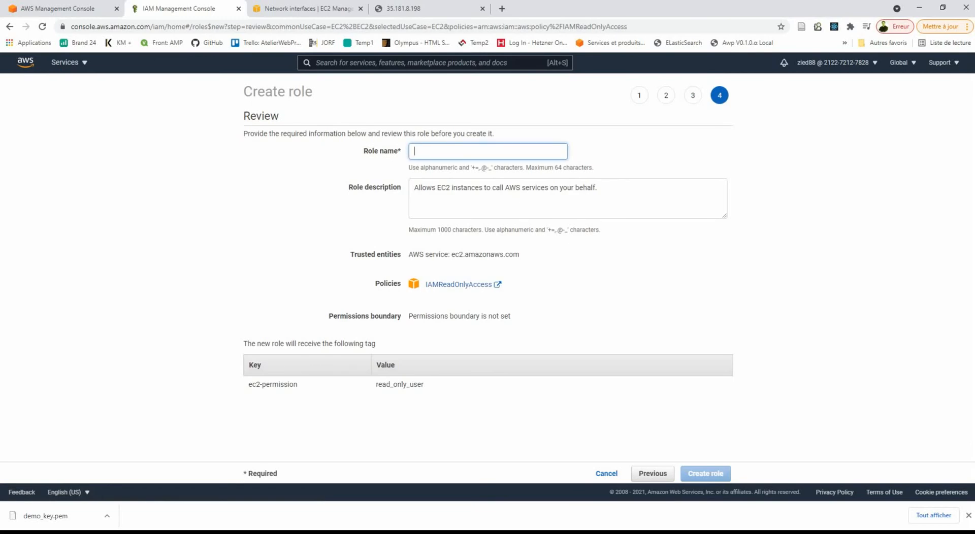
pyautogui.write('read_us')
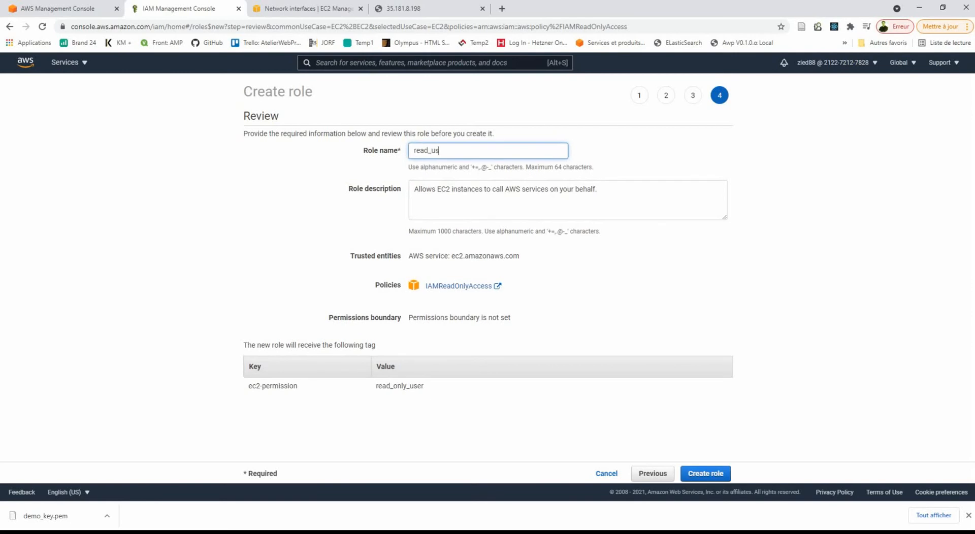
pyautogui.write('er_role')
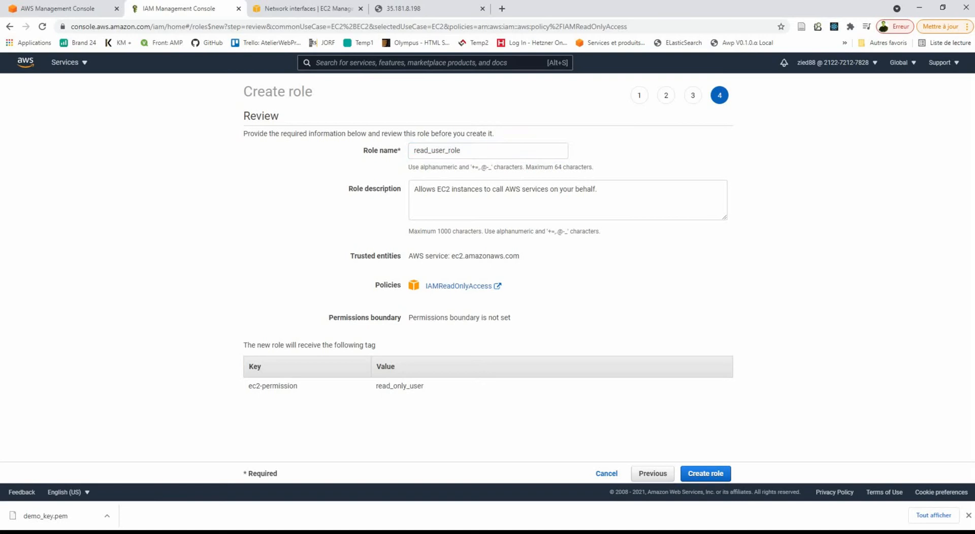
pyautogui.click(706, 474)
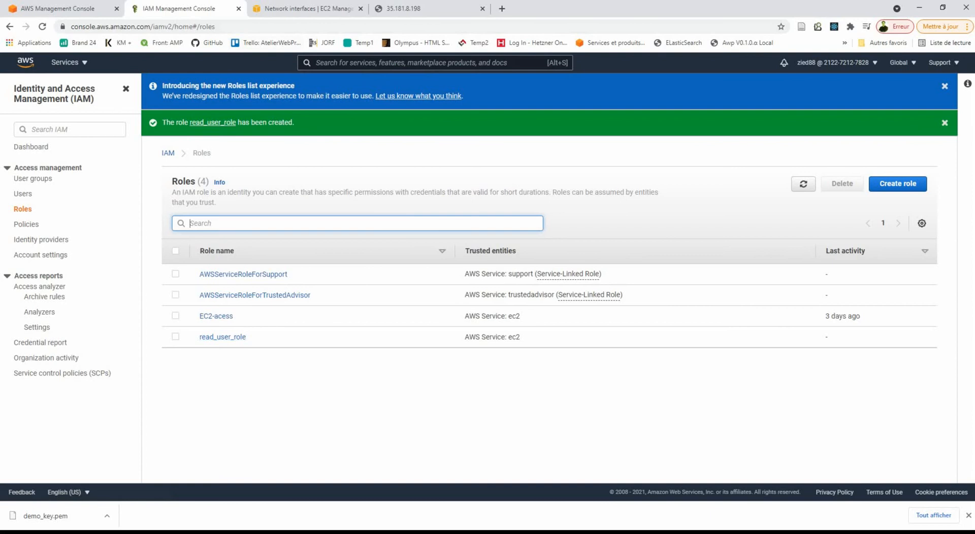
# - Find the EC2 service, go to its instances list and refresh it
pyautogui.hotkey('alt', 's')
pyautogui.write('c2')
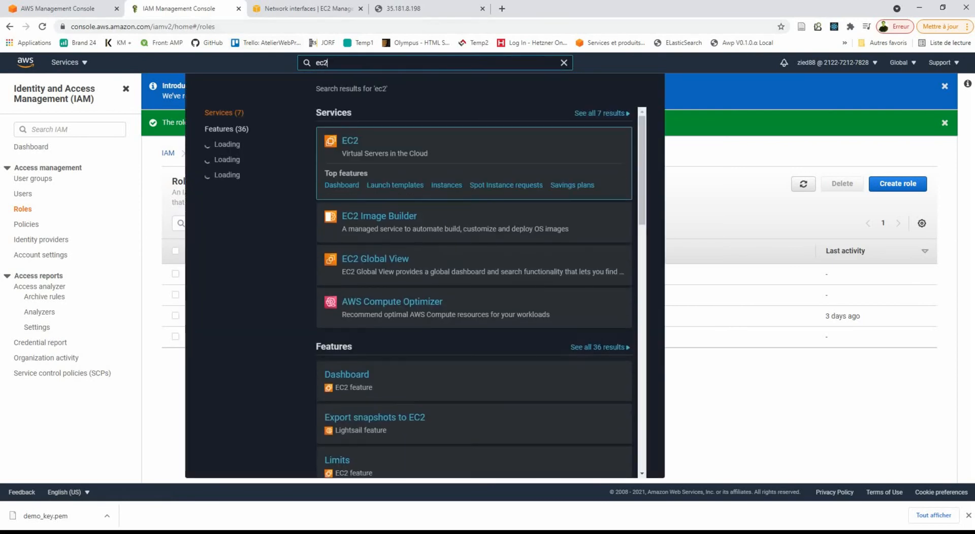
pyautogui.press('Return')
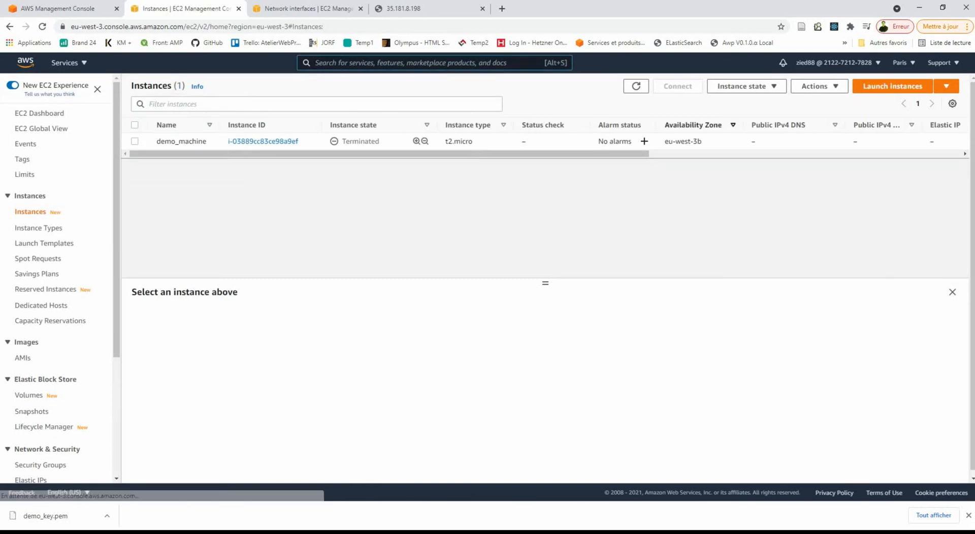
pyautogui.click(636, 86)
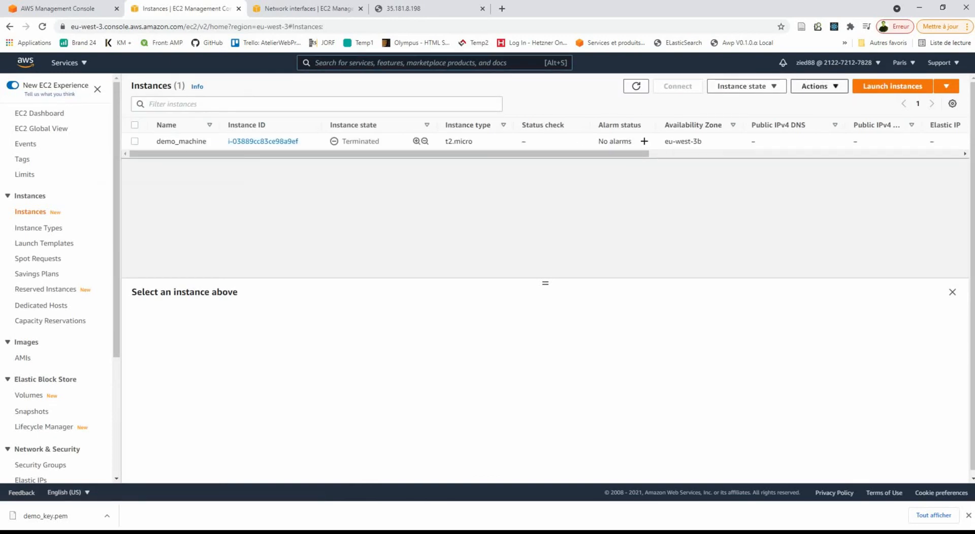
# - Start launching an instance from the 64-bit (x86) Amazon Linux 2 AMI with the t2.micro type
pyautogui.click(892, 86)
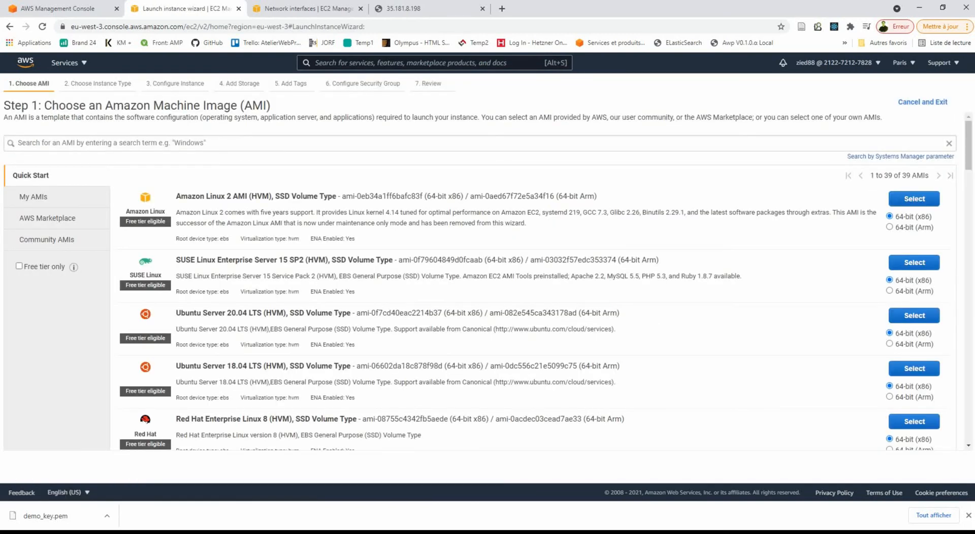
pyautogui.click(914, 199)
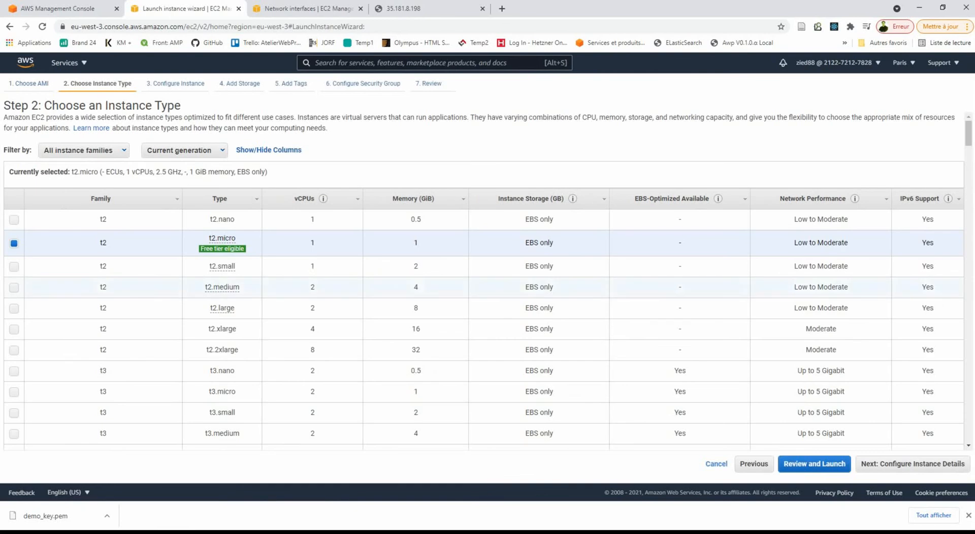
pyautogui.click(912, 463)
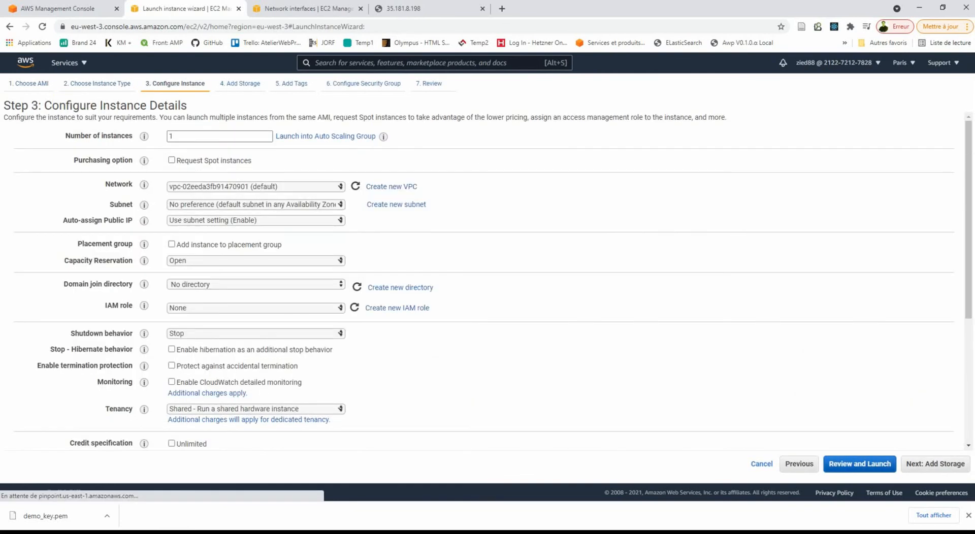
# - Keep the default instance details and storage, add no tags, and proceed to the security group configuration
pyautogui.scroll(-3, 487, 279)
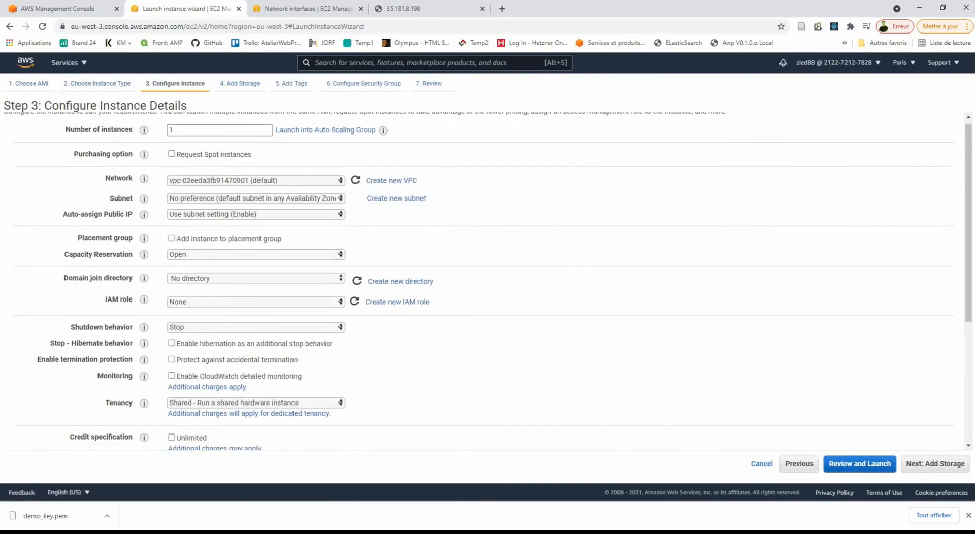
pyautogui.click(935, 464)
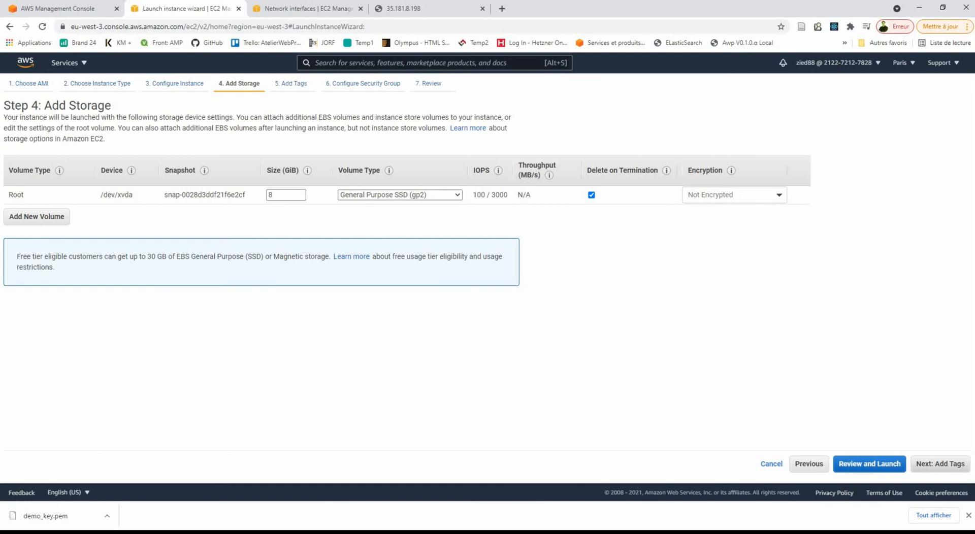
pyautogui.click(940, 464)
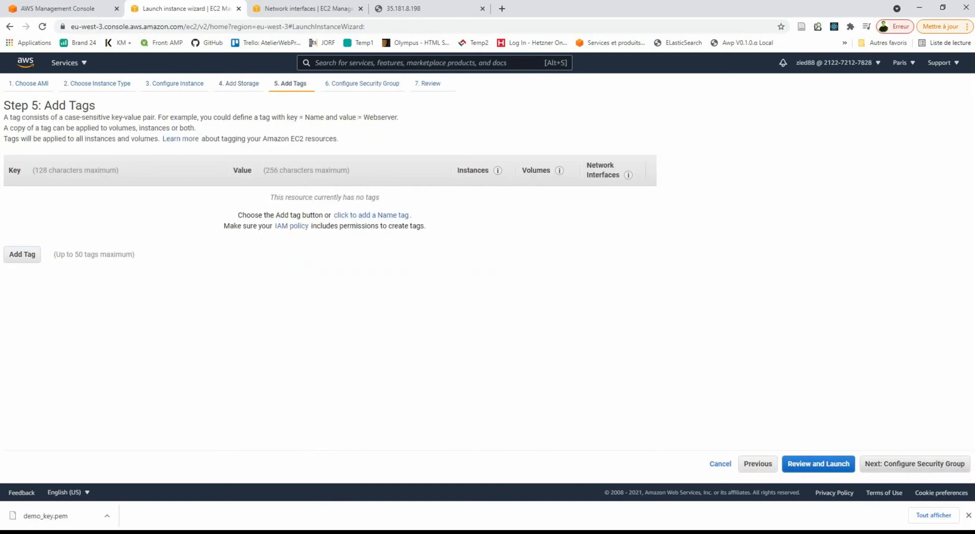
pyautogui.click(915, 464)
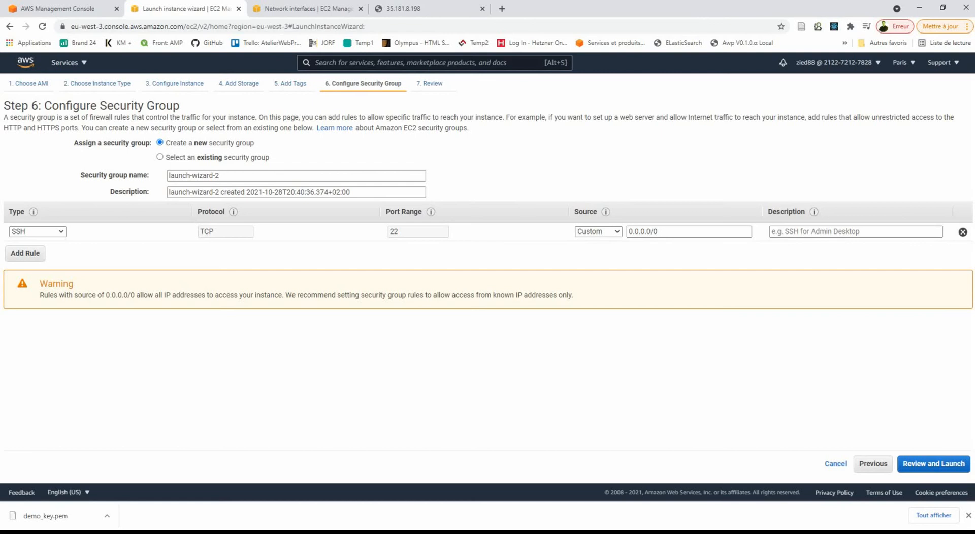
# - Review the configuration and launch the instance with the existing demo_key RSA key pair, acknowledging access to its private key file
pyautogui.click(933, 464)
pyautogui.scroll(-1, 487, 279)
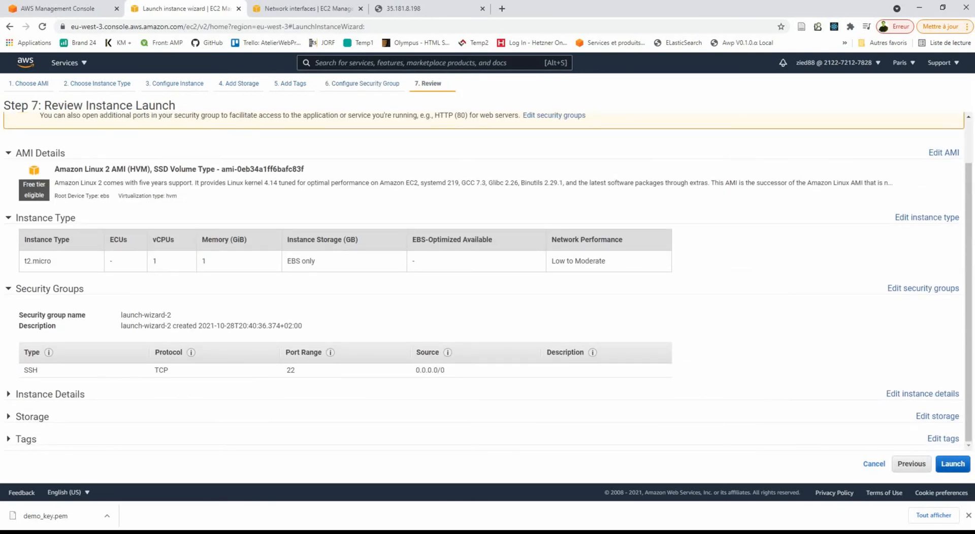
pyautogui.click(953, 465)
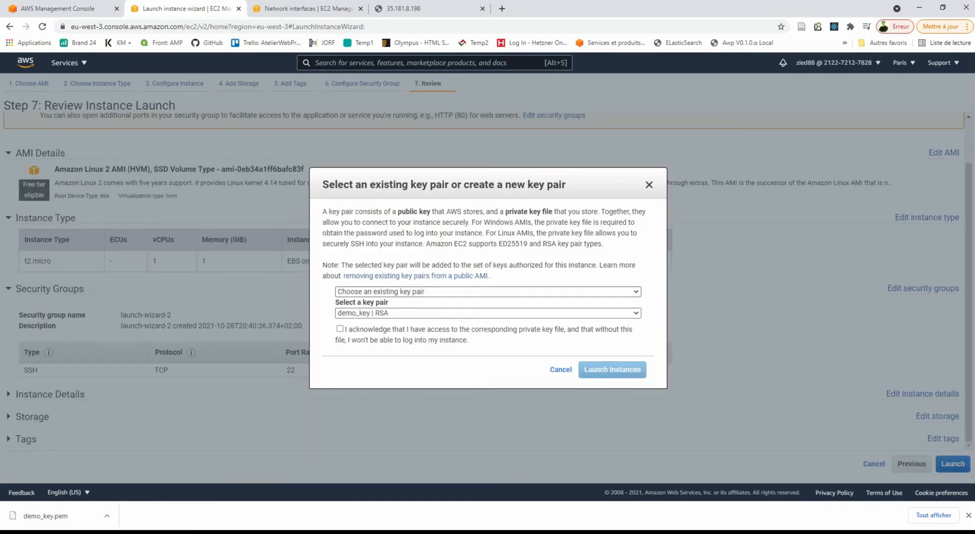
pyautogui.click(488, 292)
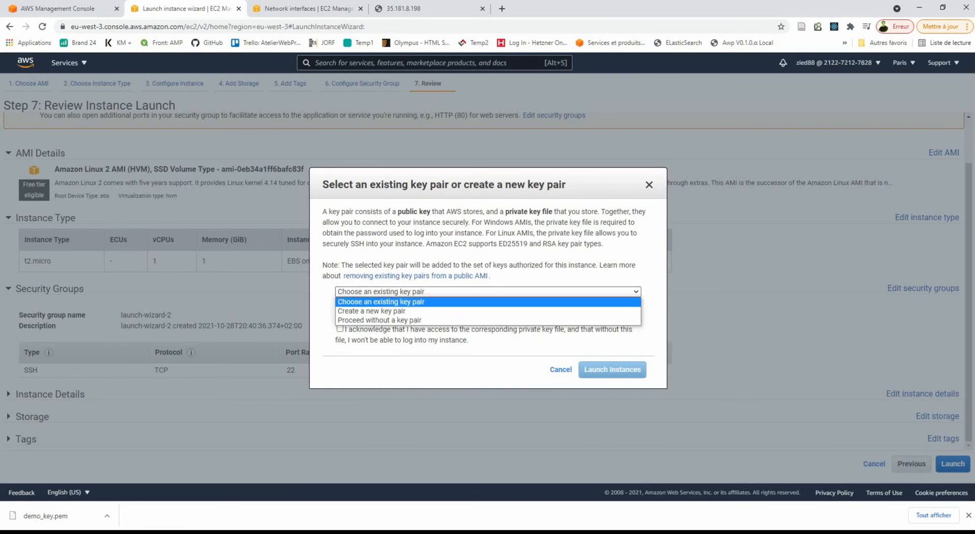
pyautogui.click(487, 302)
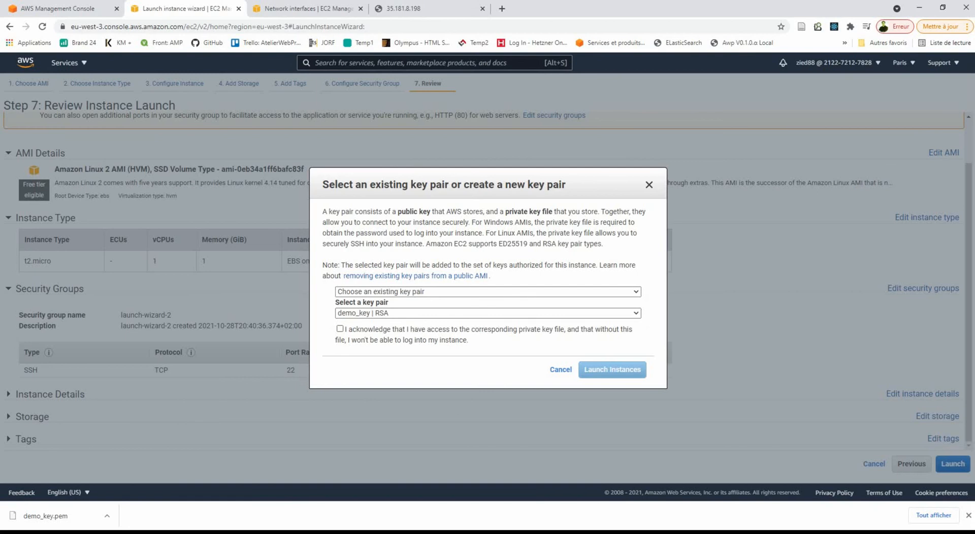
pyautogui.click(340, 329)
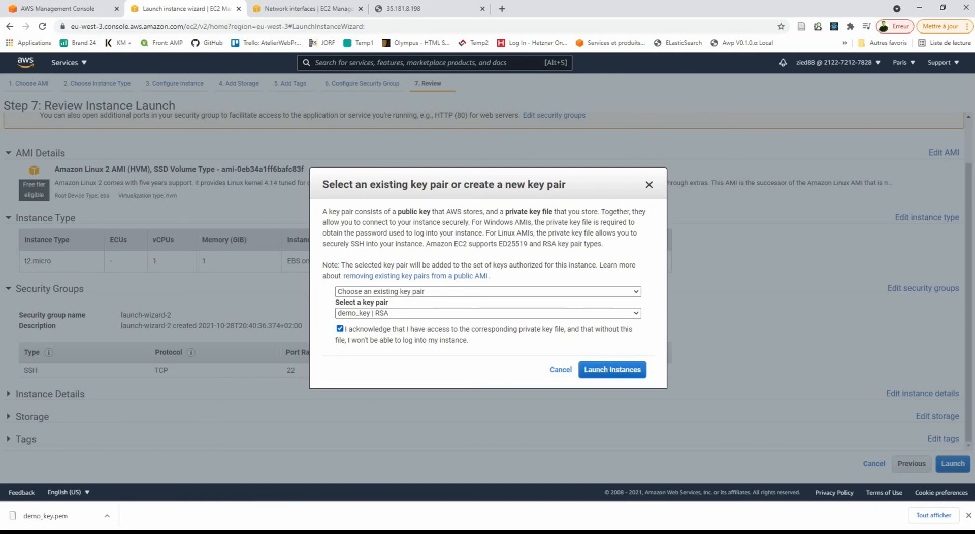
pyautogui.click(612, 369)
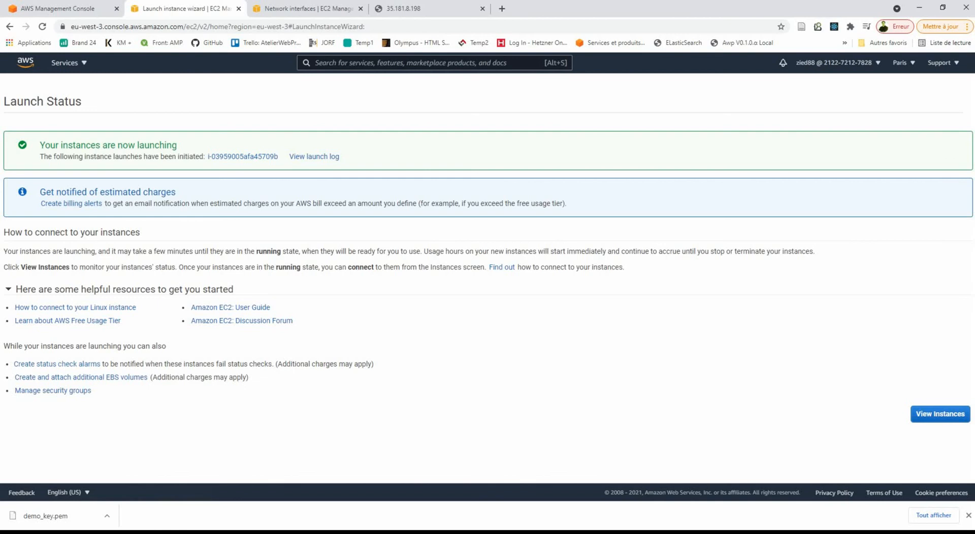
# - Open the newly launched instance's details, copy its public IPv4 address and refresh its state
pyautogui.click(243, 156)
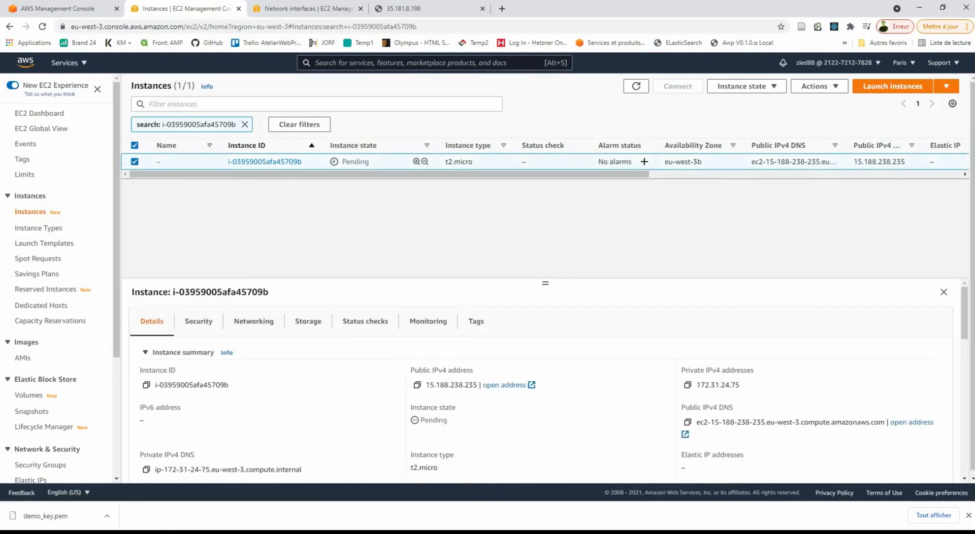
pyautogui.doubleClick(356, 162)
pyautogui.click(636, 87)
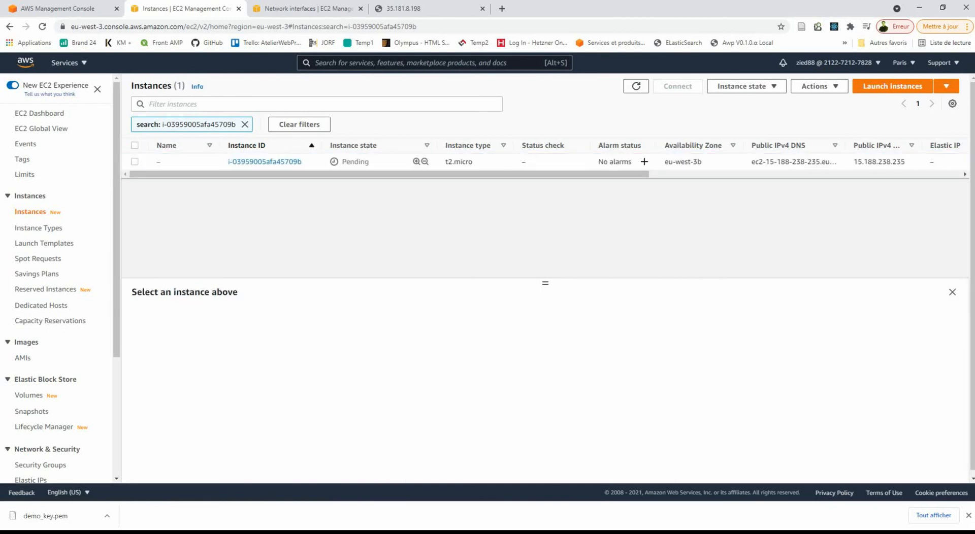
pyautogui.click(636, 86)
pyautogui.click(134, 161)
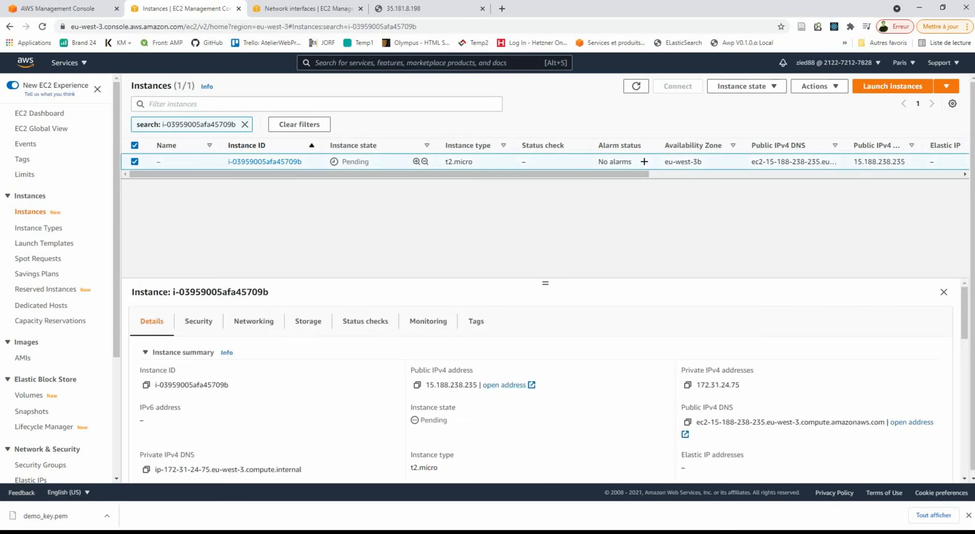
pyautogui.moveTo(478, 386); pyautogui.dragTo(425, 386)
pyautogui.rightClick(439, 386)
pyautogui.click(464, 395)
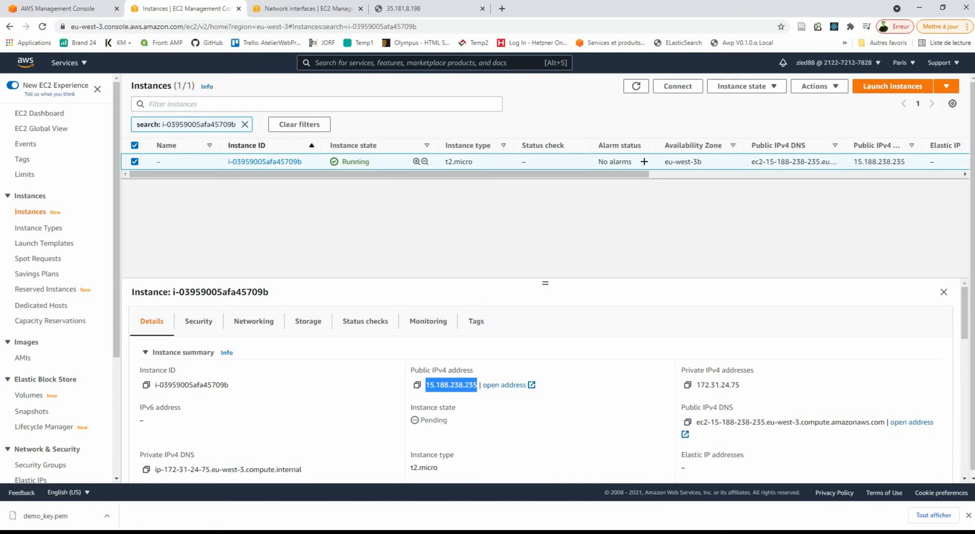
pyautogui.click(636, 86)
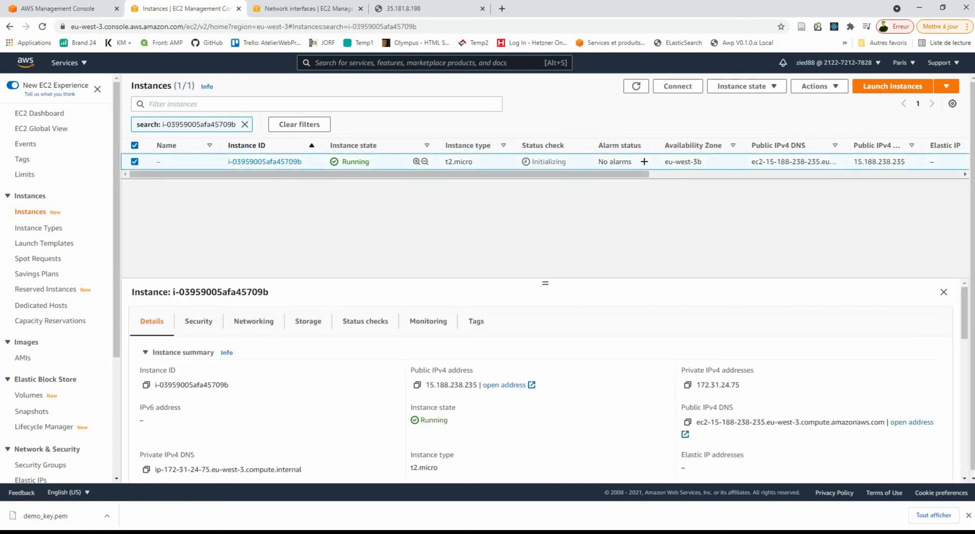
# - Switch to Xshell, set the MAchine_demo_aws session's host to 15.188.238.235 and connect, accepting and saving the host key
pyautogui.hotkey('alt', 'Tab')
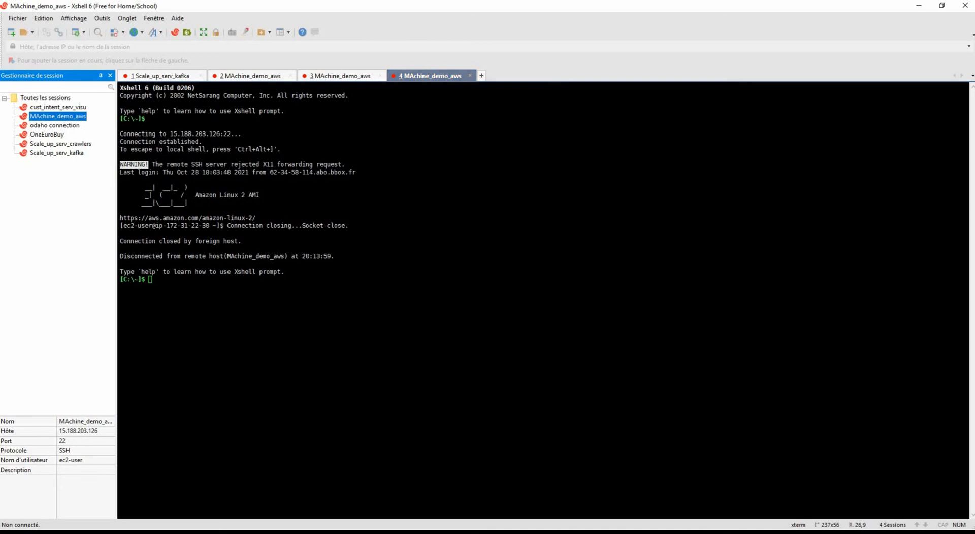
pyautogui.rightClick(54, 116)
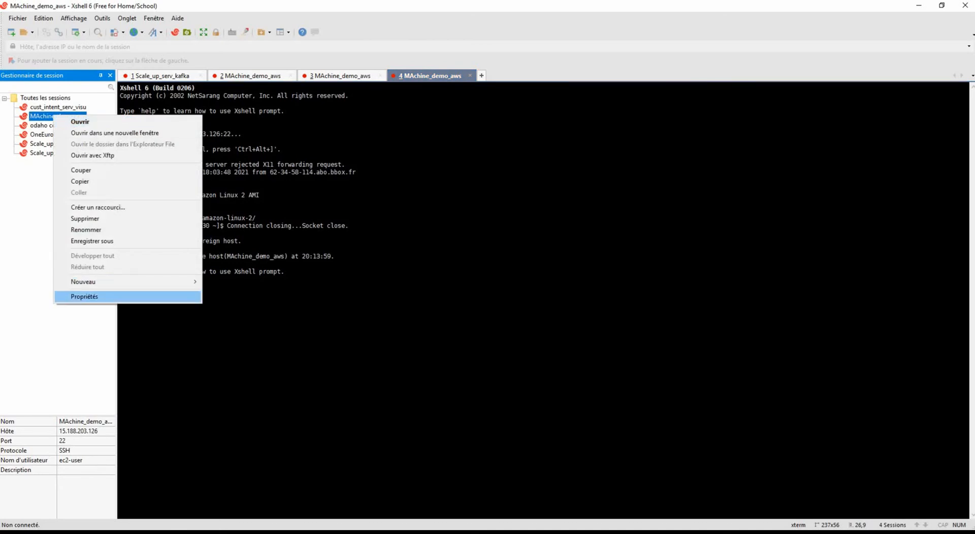
pyautogui.click(85, 297)
pyautogui.doubleClick(508, 210)
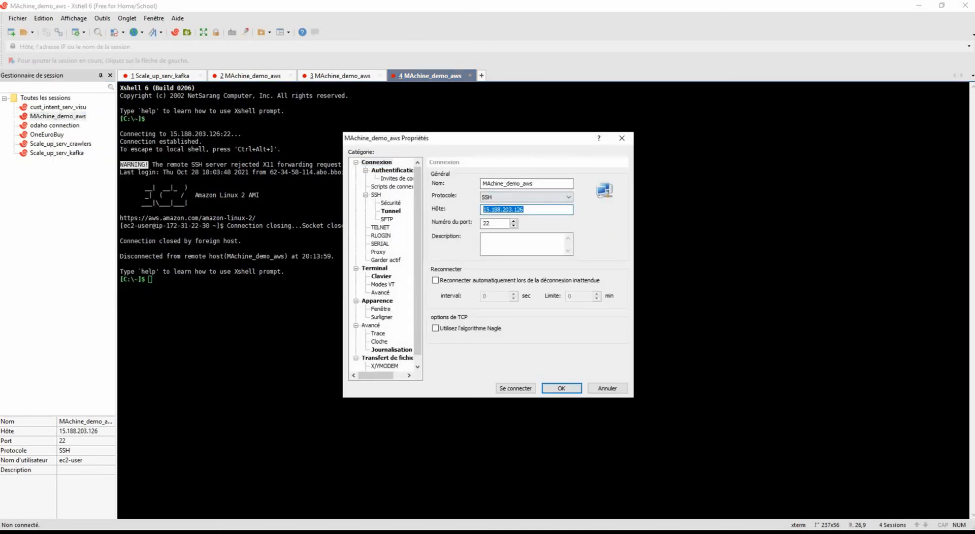
pyautogui.hotkey('ctrl', 'v')
pyautogui.click(516, 388)
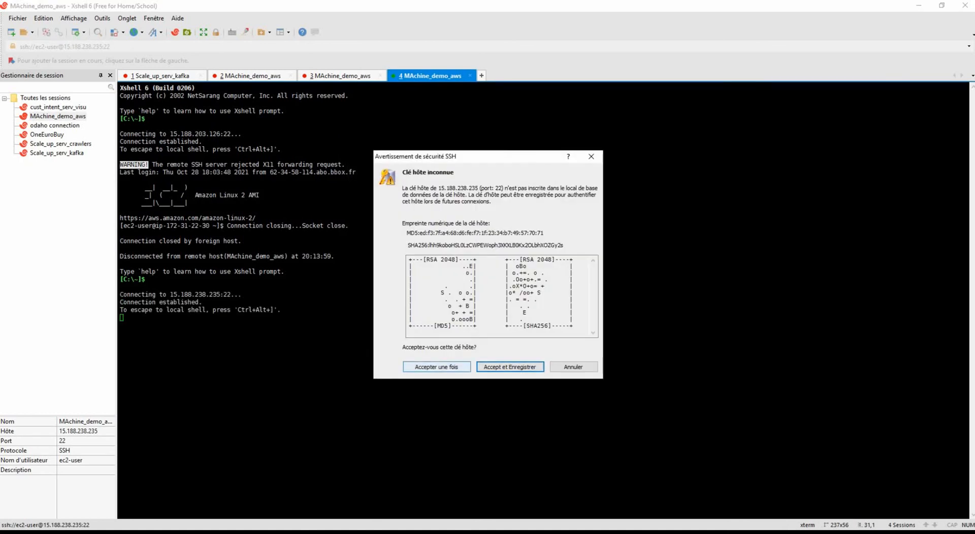
pyautogui.click(538, 367)
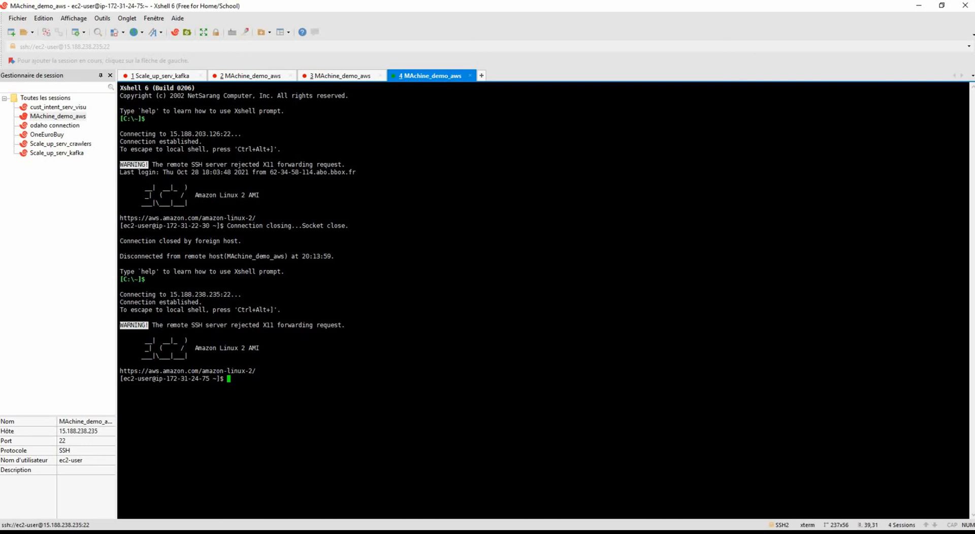
# - Check the AWS CLI version with aws --version and query the IAM users with aws iam list-users
pyautogui.write('aws --version')
pyautogui.press('Return')
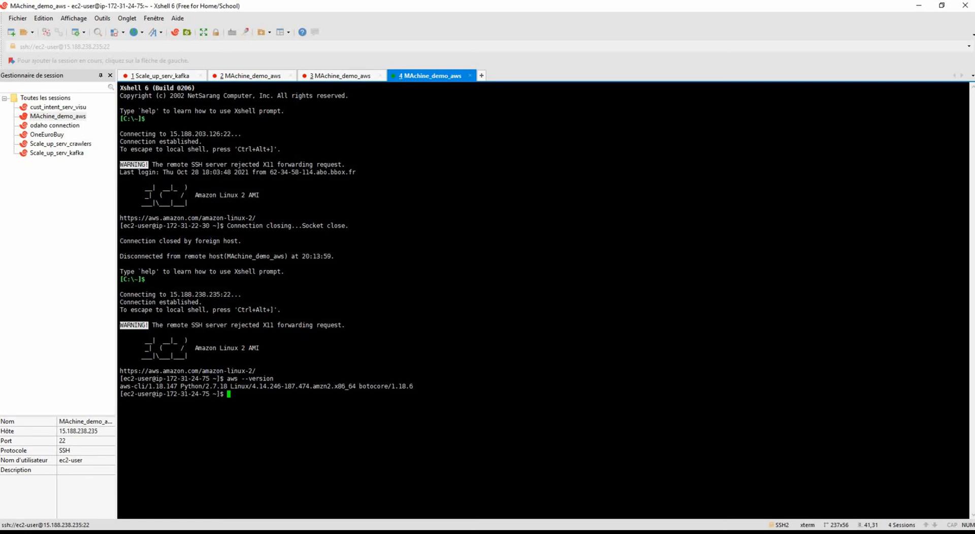
pyautogui.write('aws iam list-user')
pyautogui.press('Return')
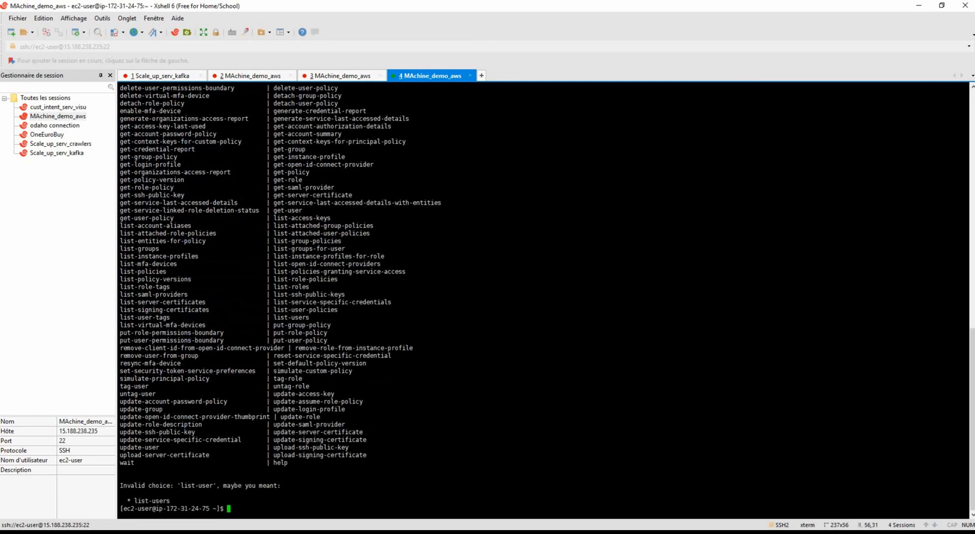
pyautogui.press('Up')
pyautogui.write('s')
pyautogui.press('Return')
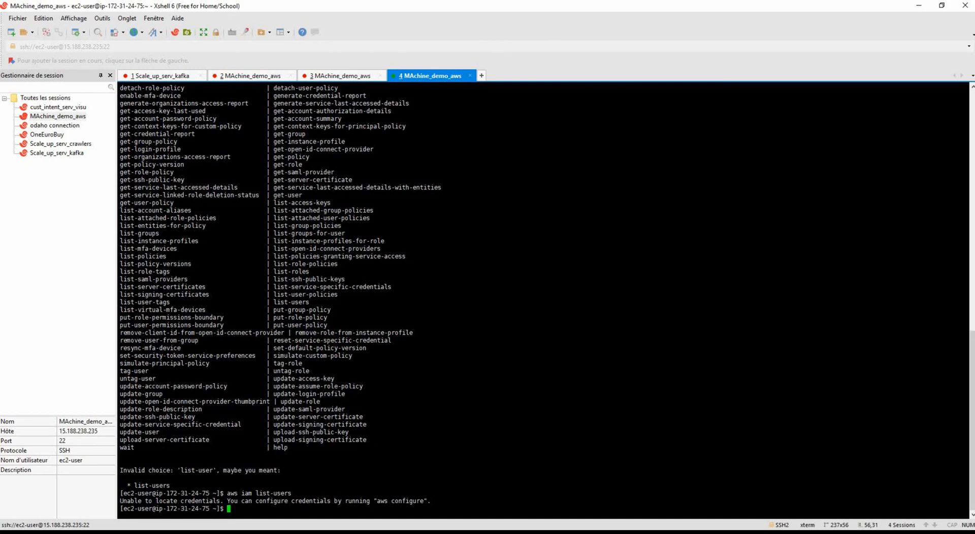
pyautogui.doubleClick(337, 502)
pyautogui.tripleClick(320, 501)
pyautogui.click(320, 501)
pyautogui.moveTo(377, 502); pyautogui.dragTo(409, 502)
pyautogui.click(410, 501)
# - Run aws configure, leaving the access key ID, secret access key, default region and output format empty
pyautogui.write('aws configure')
pyautogui.press('Return')
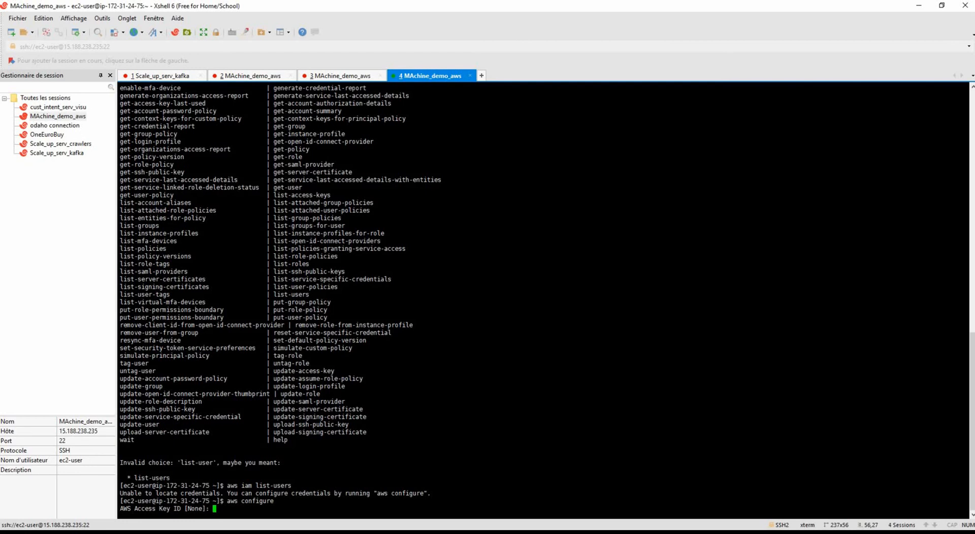
pyautogui.press('Return')
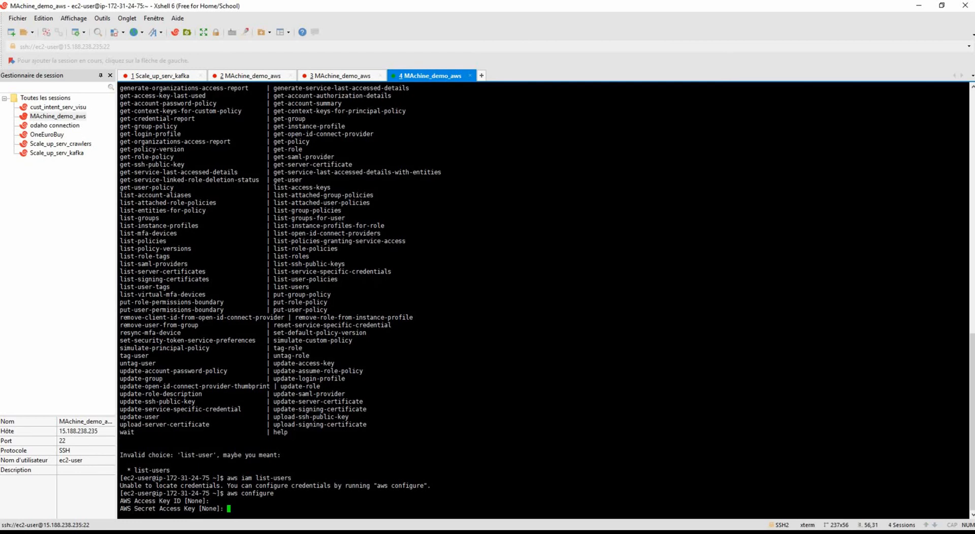
pyautogui.press('Return')
pyautogui.press('Return')
pyautogui.press('Return')
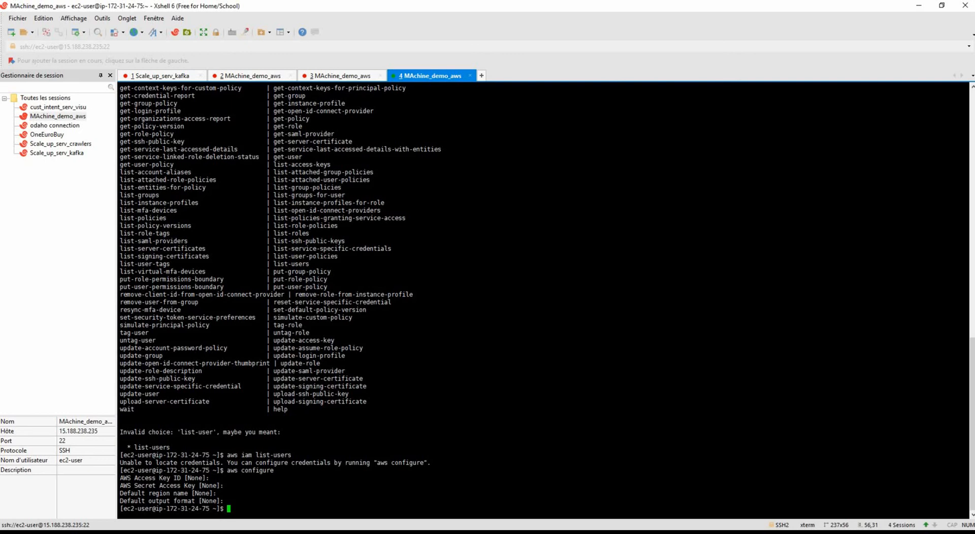
pyautogui.moveTo(119, 477); pyautogui.dragTo(232, 501)
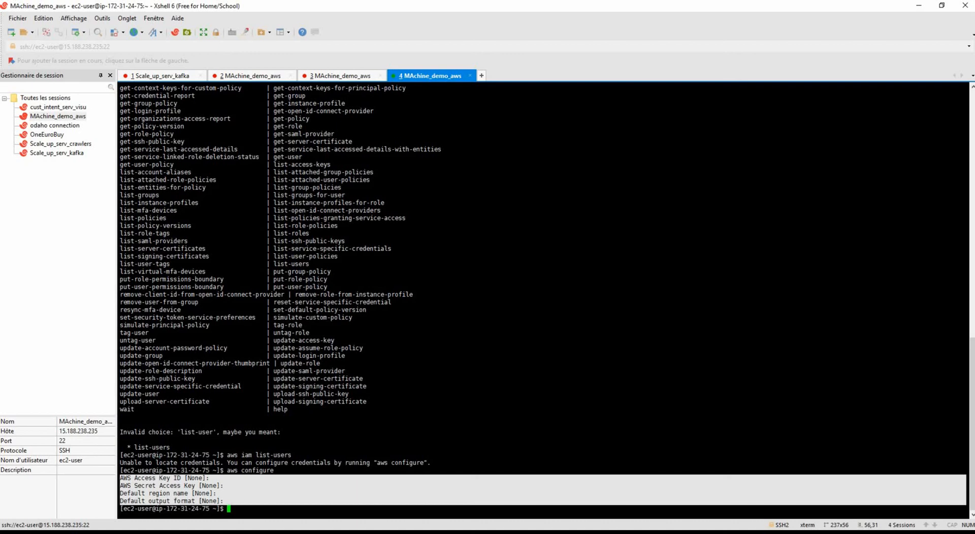
# - Switch to the AWS console in Chrome and attach the IAM role read_user_role to the running instance
pyautogui.hotkey('alt', 'Tab')
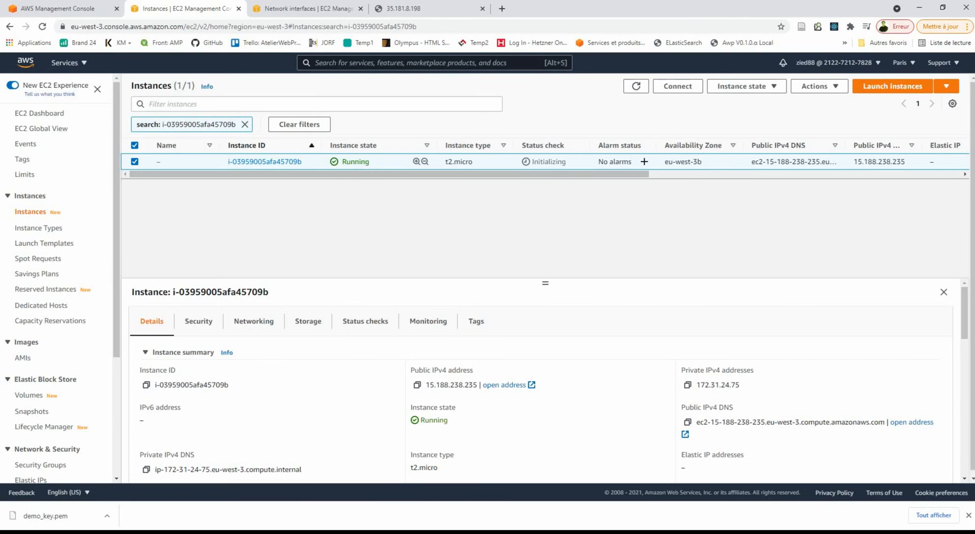
pyautogui.click(134, 161)
pyautogui.click(135, 162)
pyautogui.click(819, 86)
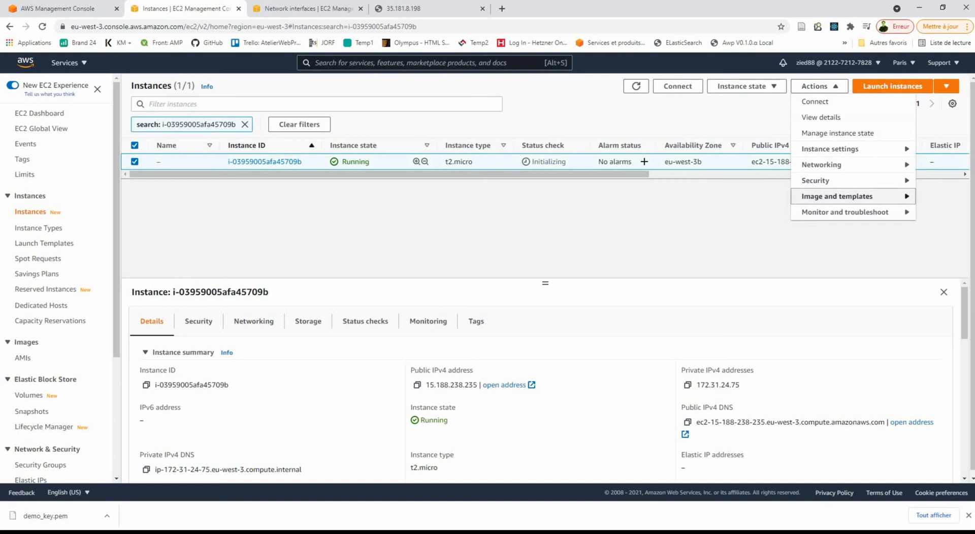
pyautogui.moveTo(844, 196)
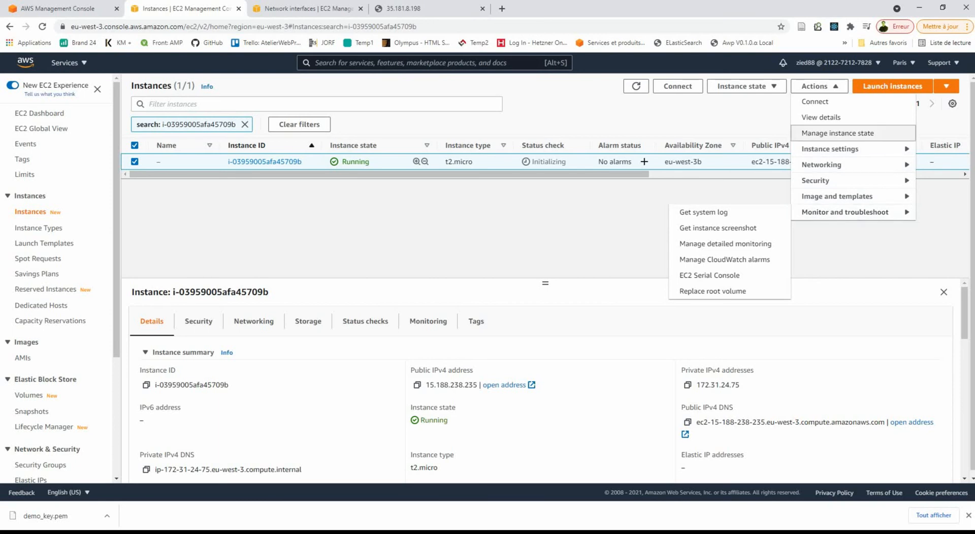
pyautogui.moveTo(843, 149)
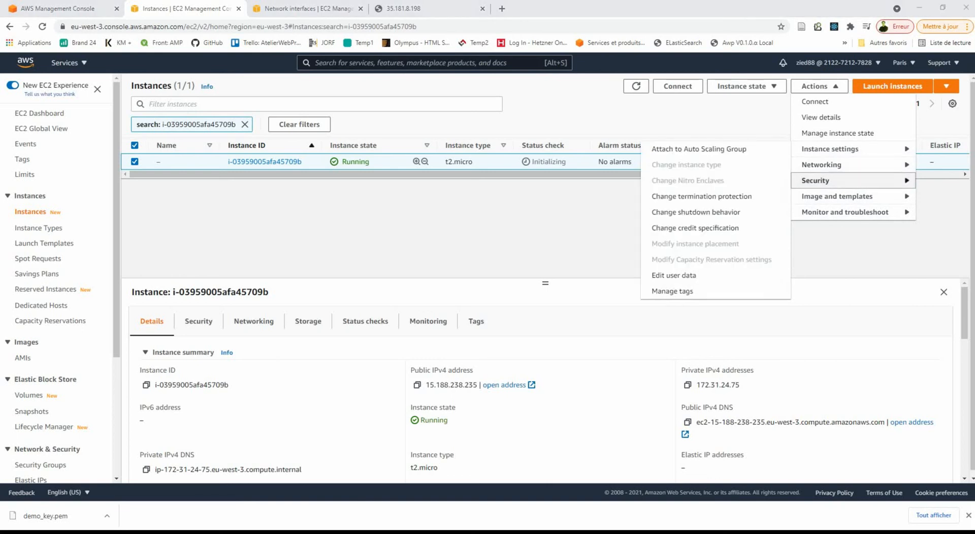
pyautogui.moveTo(833, 180)
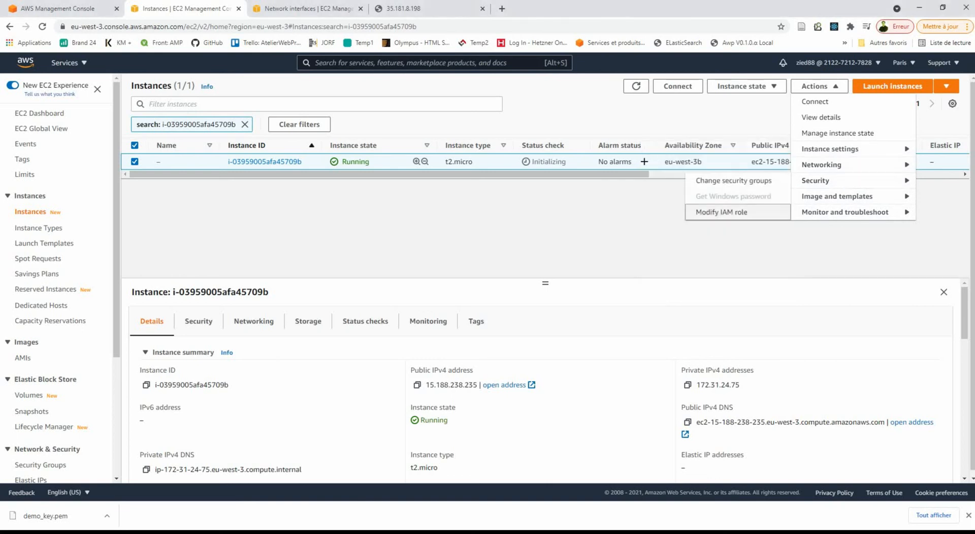
pyautogui.click(721, 212)
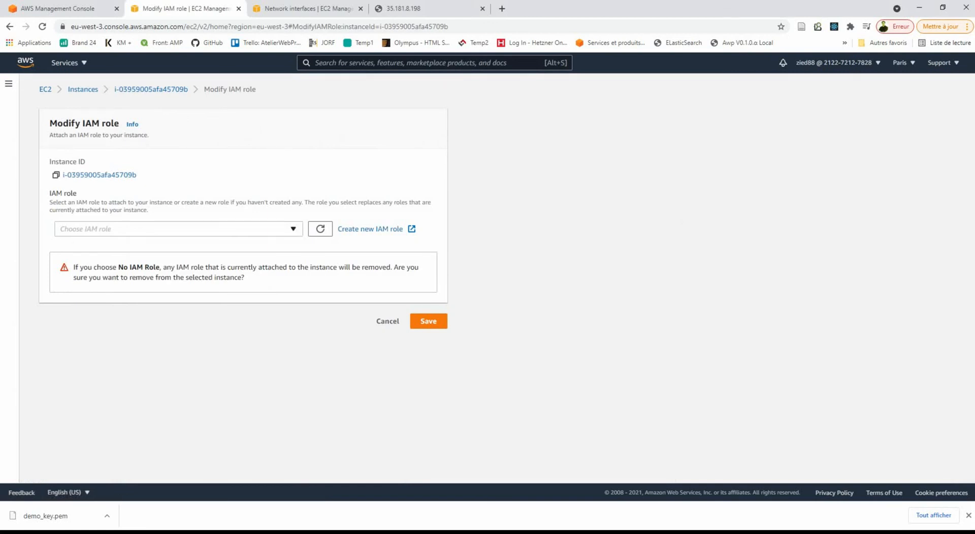
pyautogui.click(178, 229)
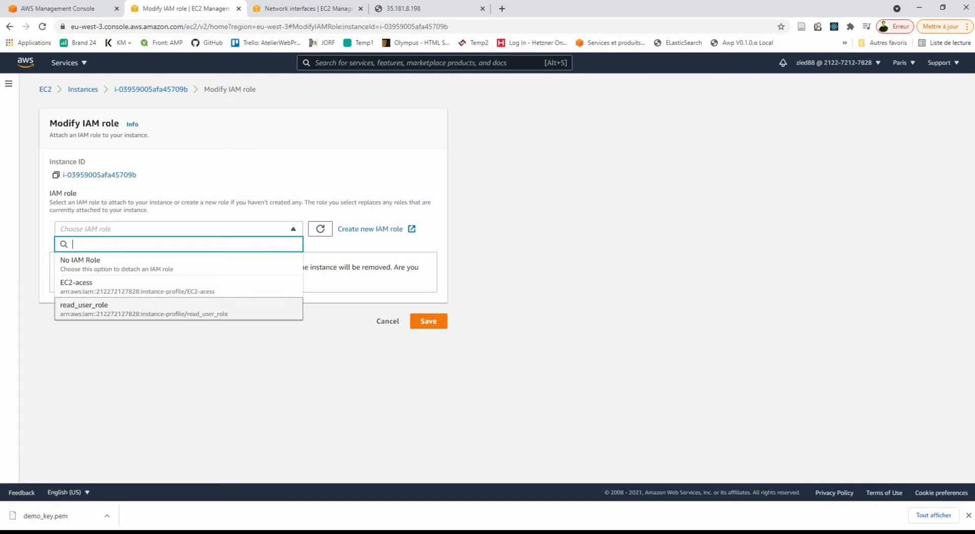
pyautogui.click(137, 310)
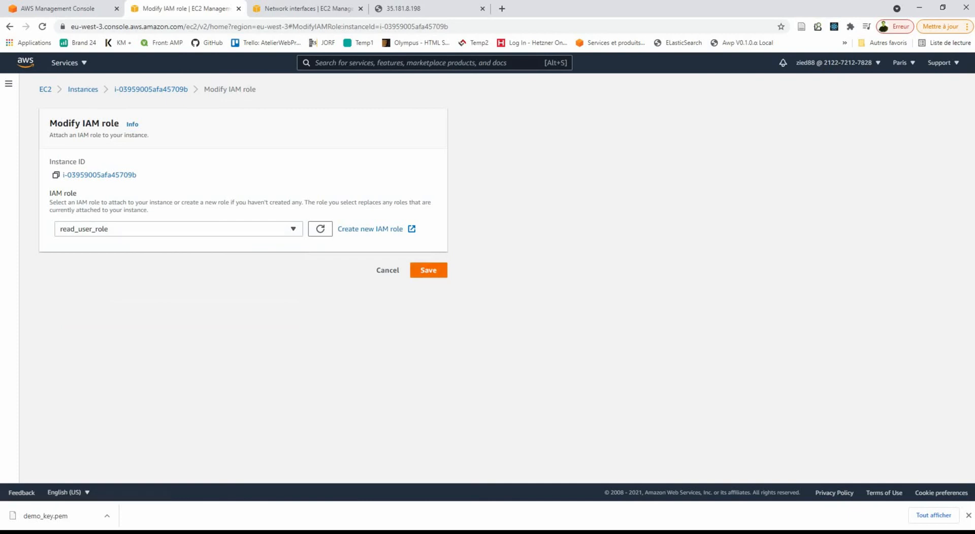
pyautogui.click(428, 270)
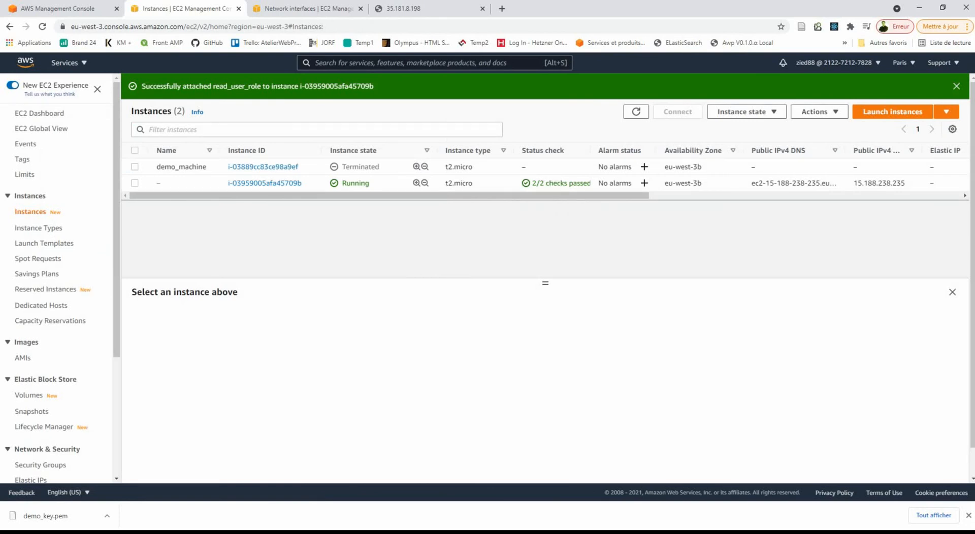
# - Switch back to Xshell, rerun aws iam list-users and examine the returned users against the empty configuration
pyautogui.hotkey('alt', 'Tab')
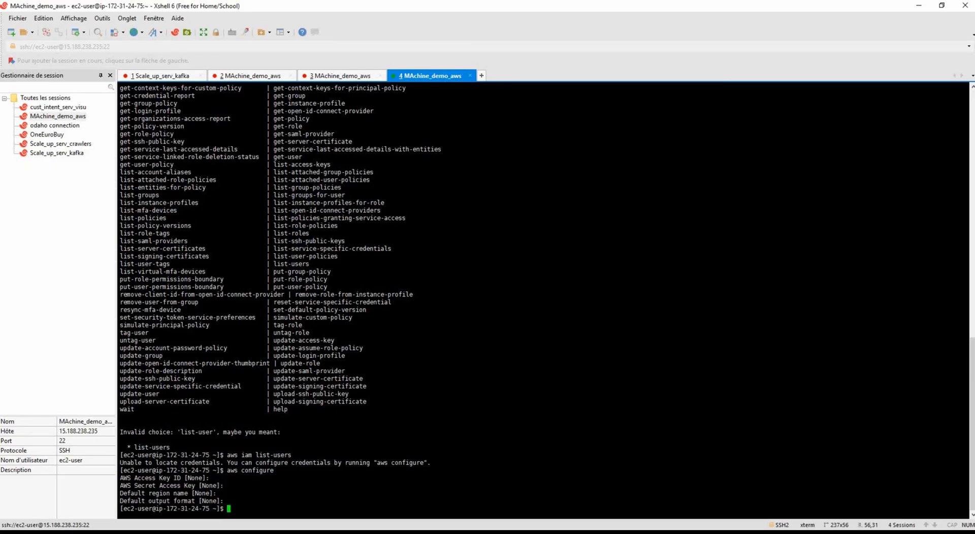
pyautogui.press('Up')
pyautogui.press('Up')
pyautogui.press('Return')
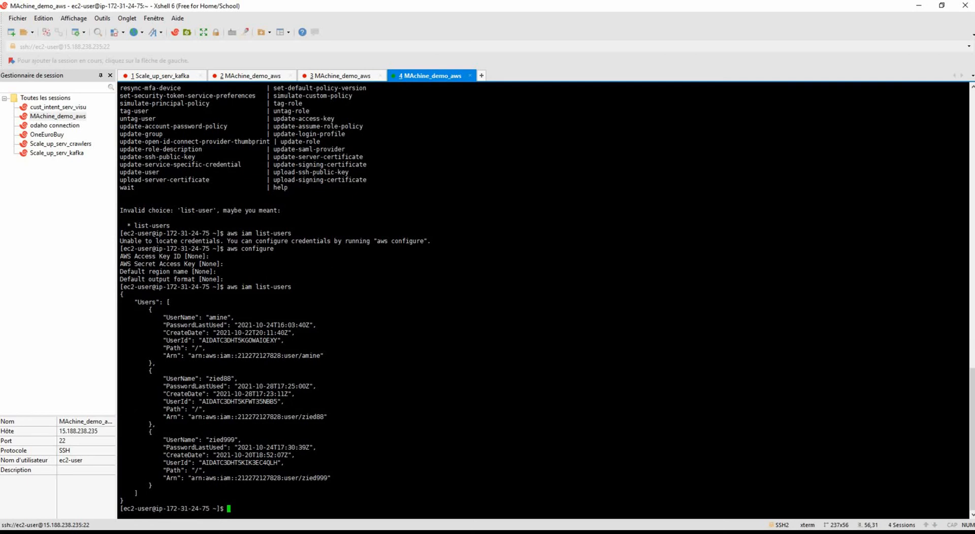
pyautogui.moveTo(166, 318); pyautogui.dragTo(334, 363)
pyautogui.moveTo(223, 280); pyautogui.dragTo(119, 256)
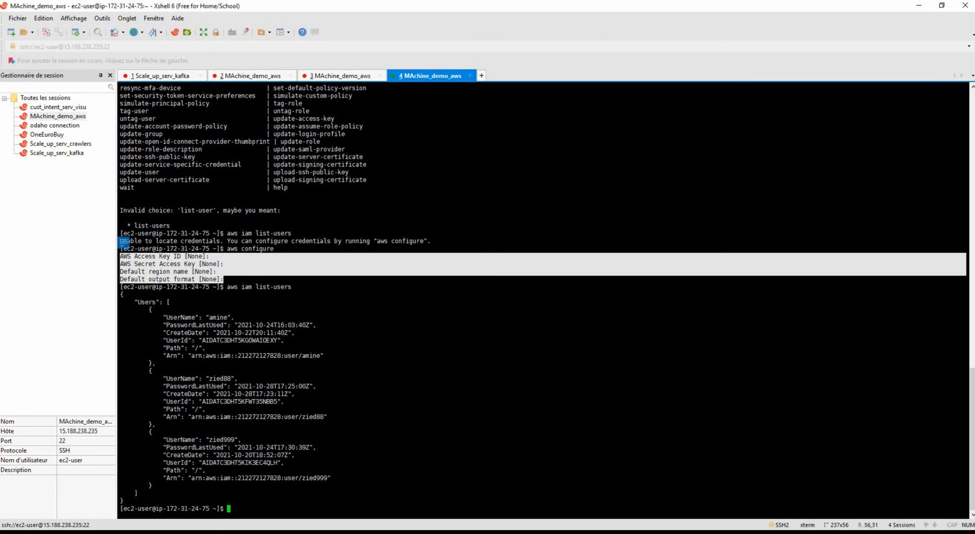
pyautogui.click(122, 256)
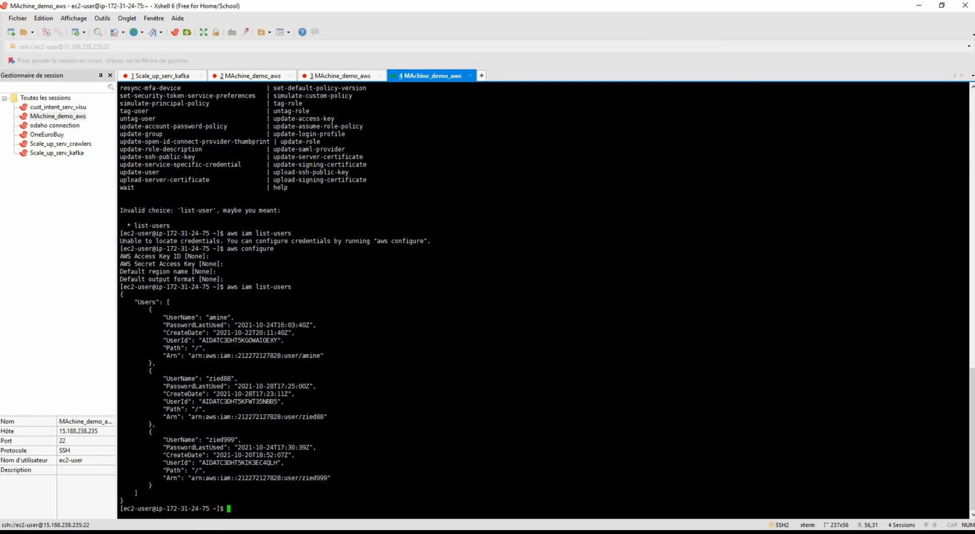